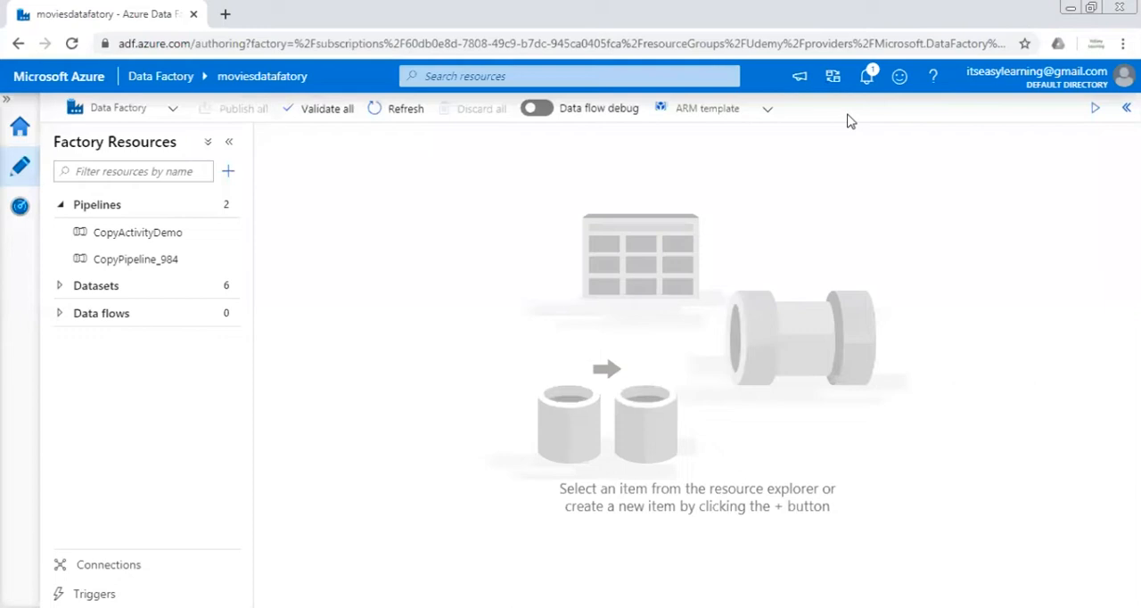
Create a new pipeline and add a Copy data activity to its canvas
click(228, 171)
click(267, 207)
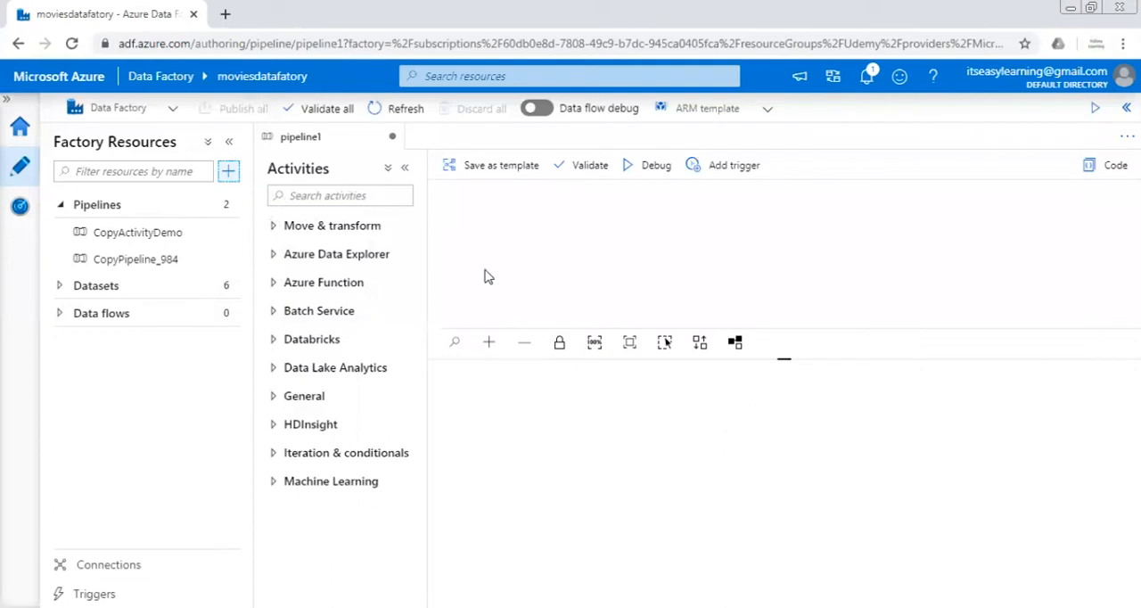
click(325, 195)
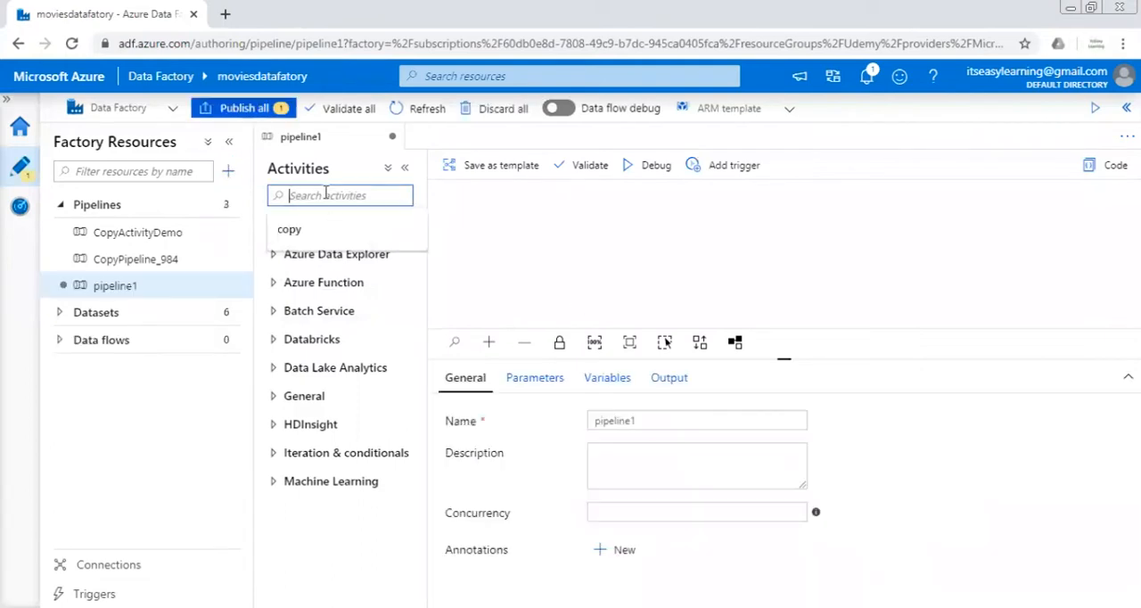
click(290, 229)
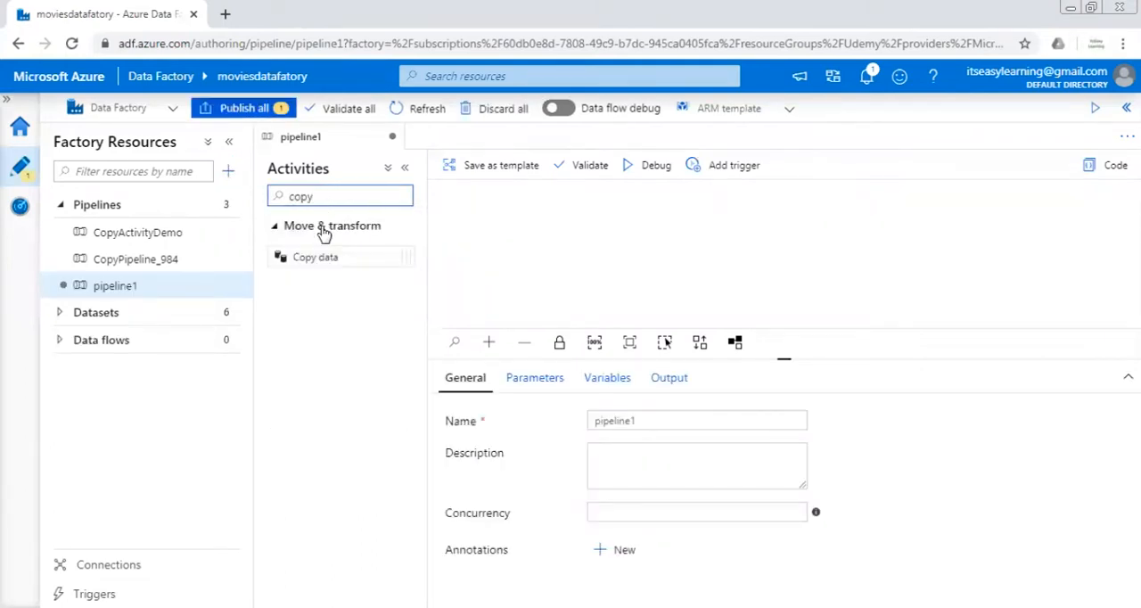
drag(321, 256, 579, 257)
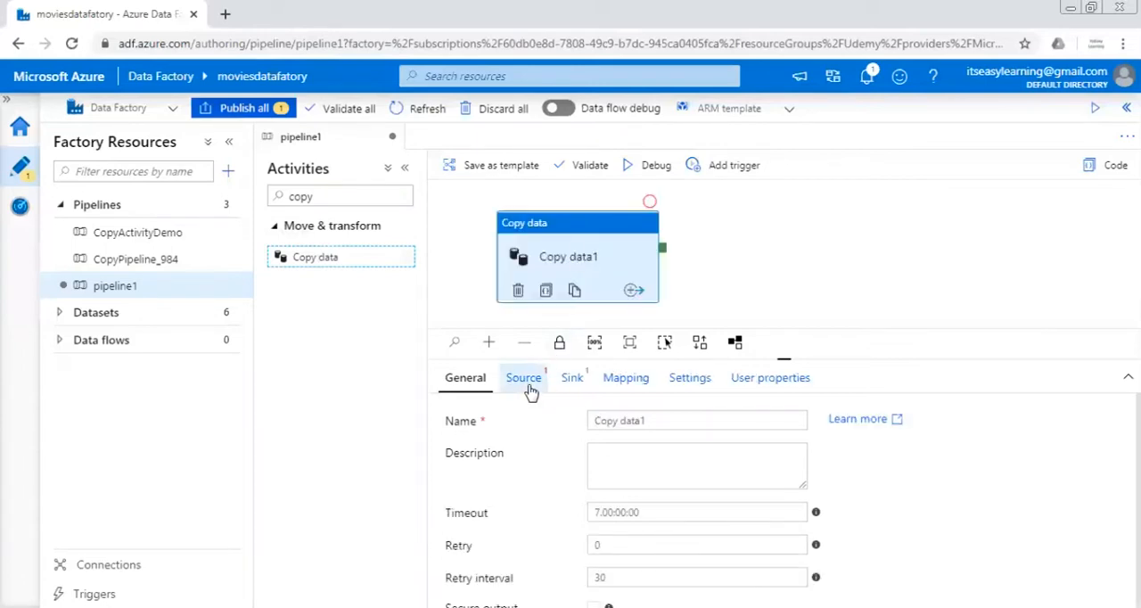
Start a new source dataset for the copy activity, using the HTTP data store and the DelimitedText format
click(526, 379)
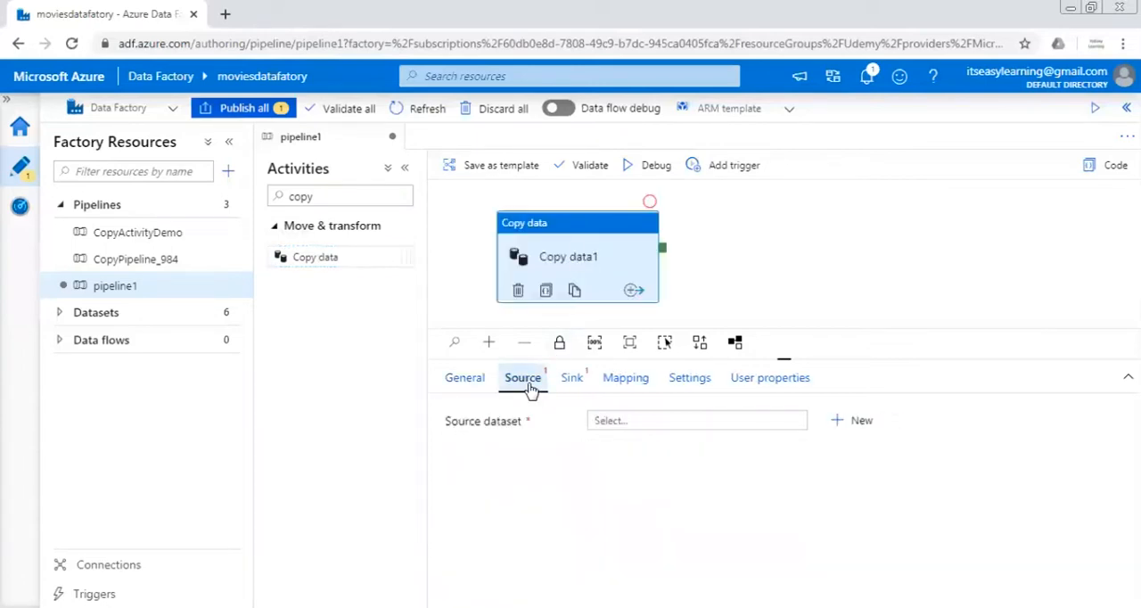
click(847, 435)
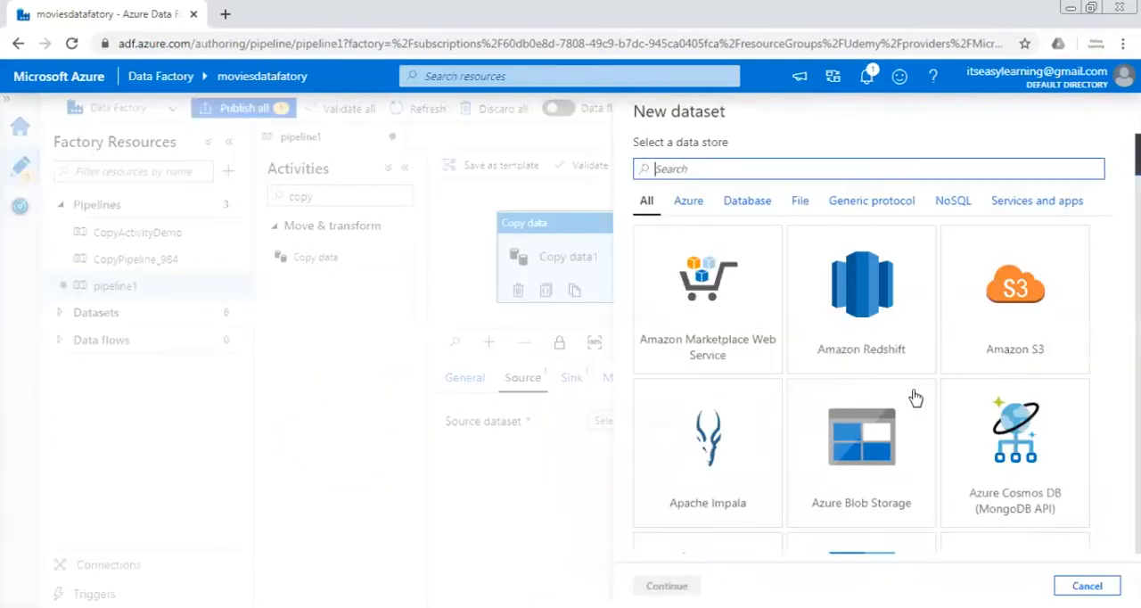
click(776, 170)
text(http)
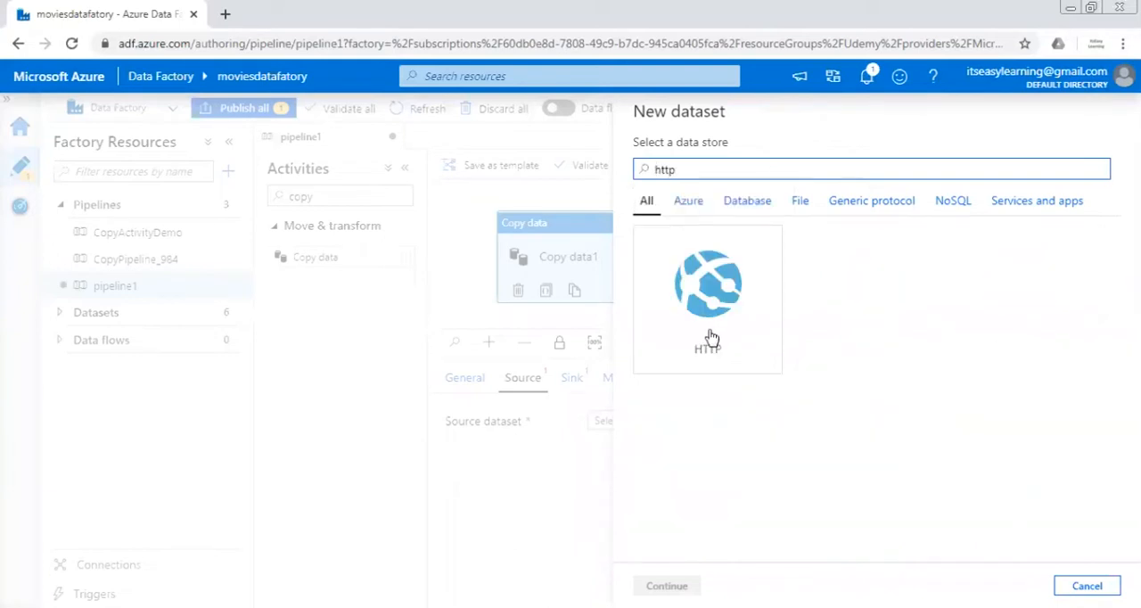
click(710, 336)
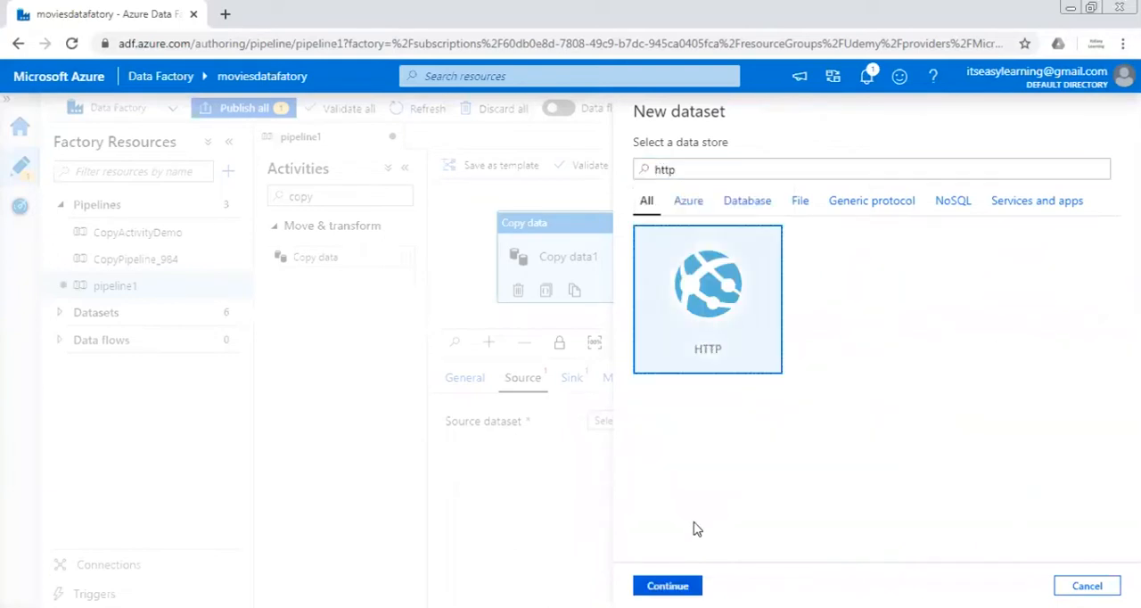
click(694, 587)
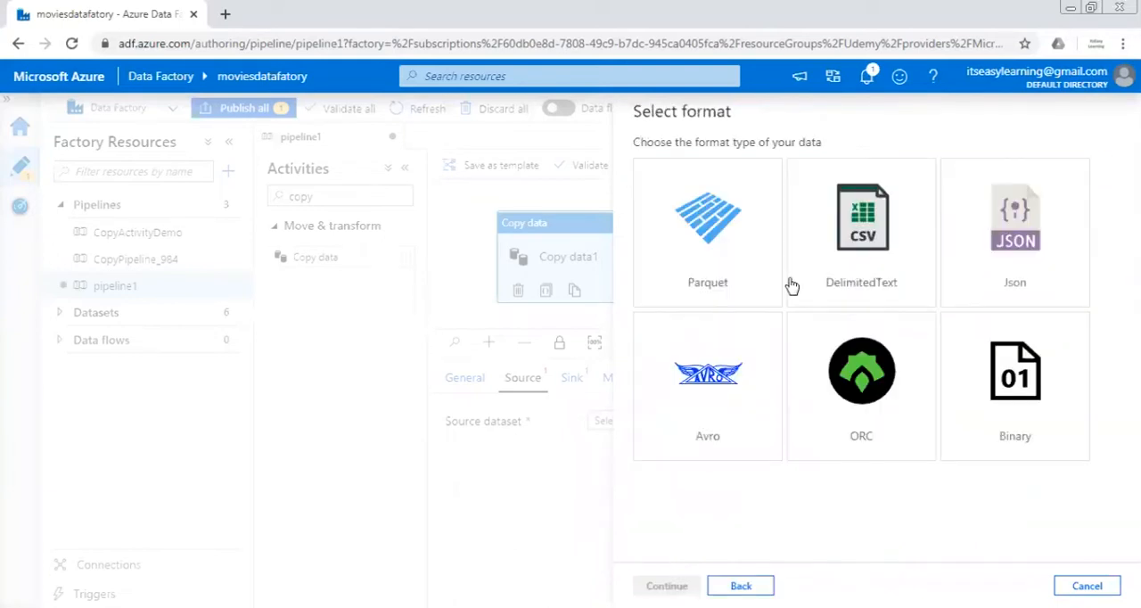
click(889, 277)
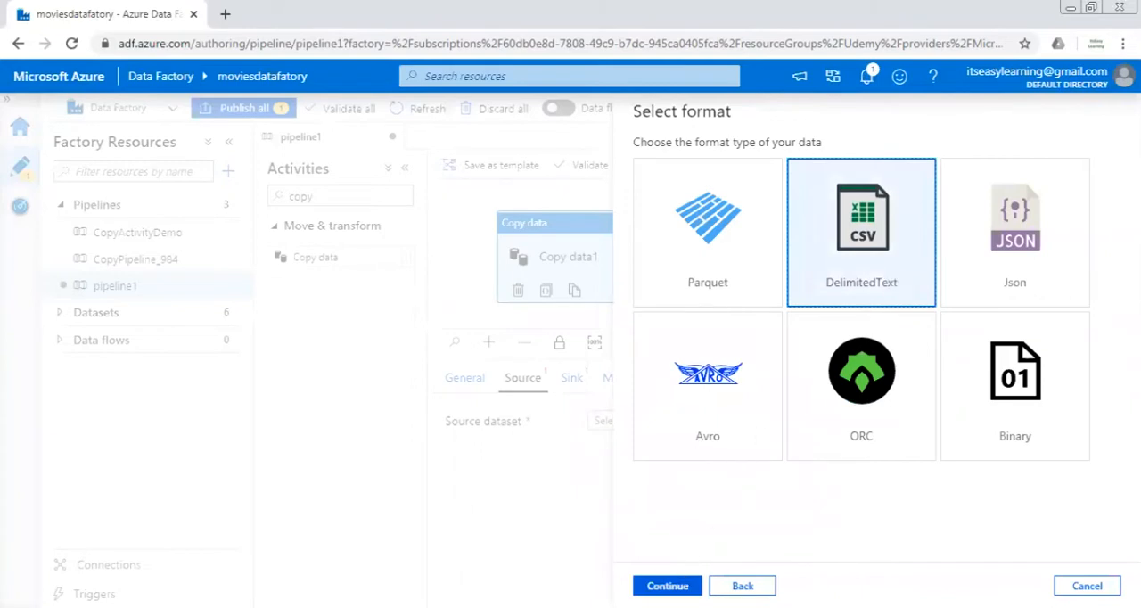
click(667, 586)
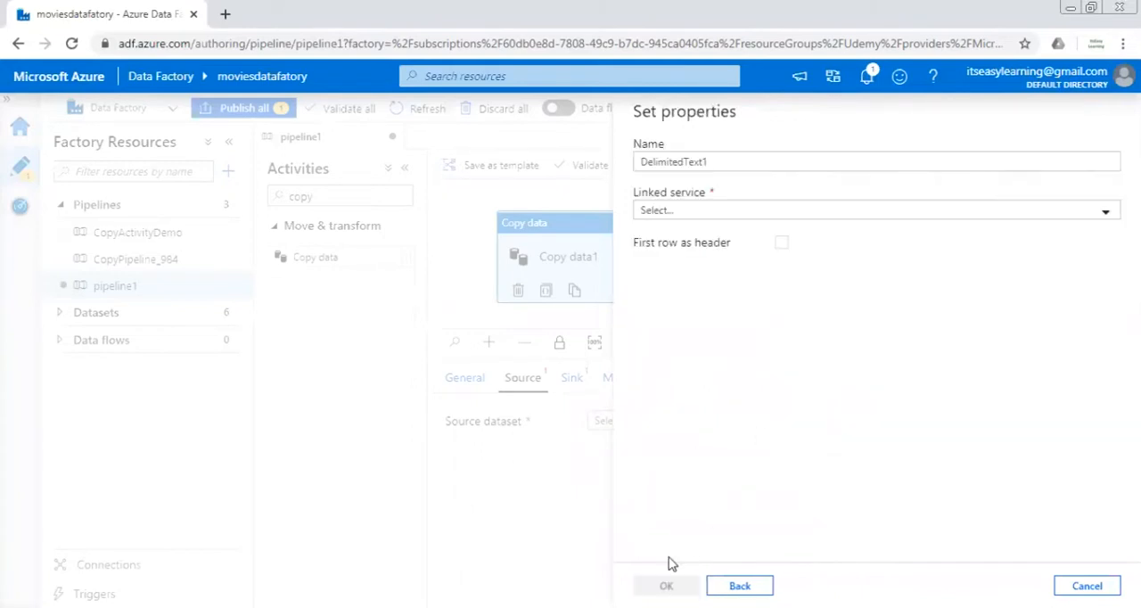
Name the source dataset Source_Ny_Taxi and start a new linked service for it
double_click(732, 163)
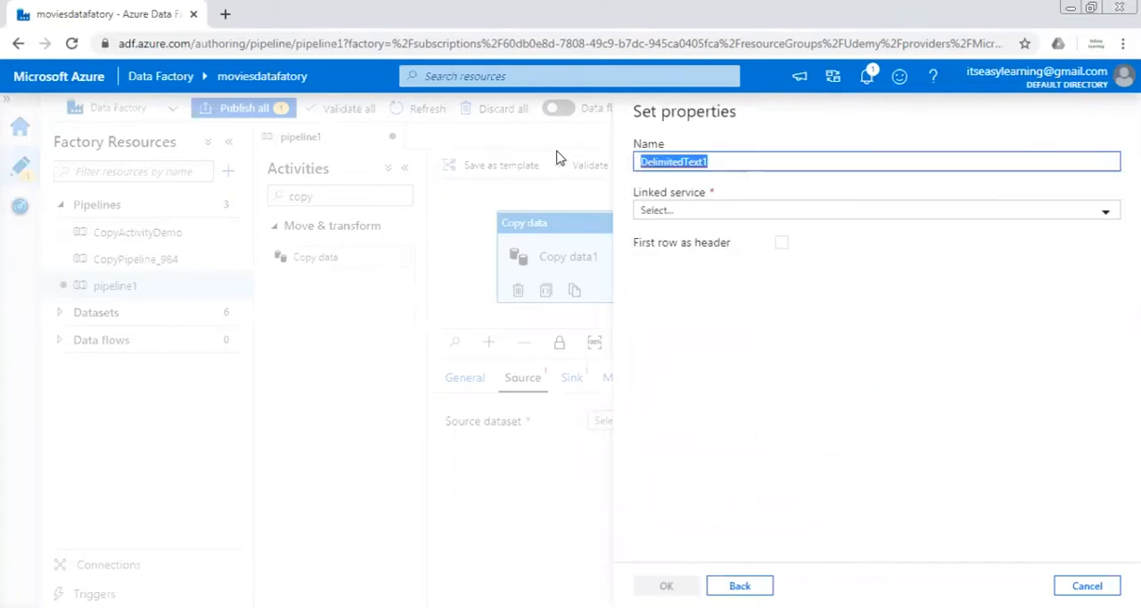
text(Source_)
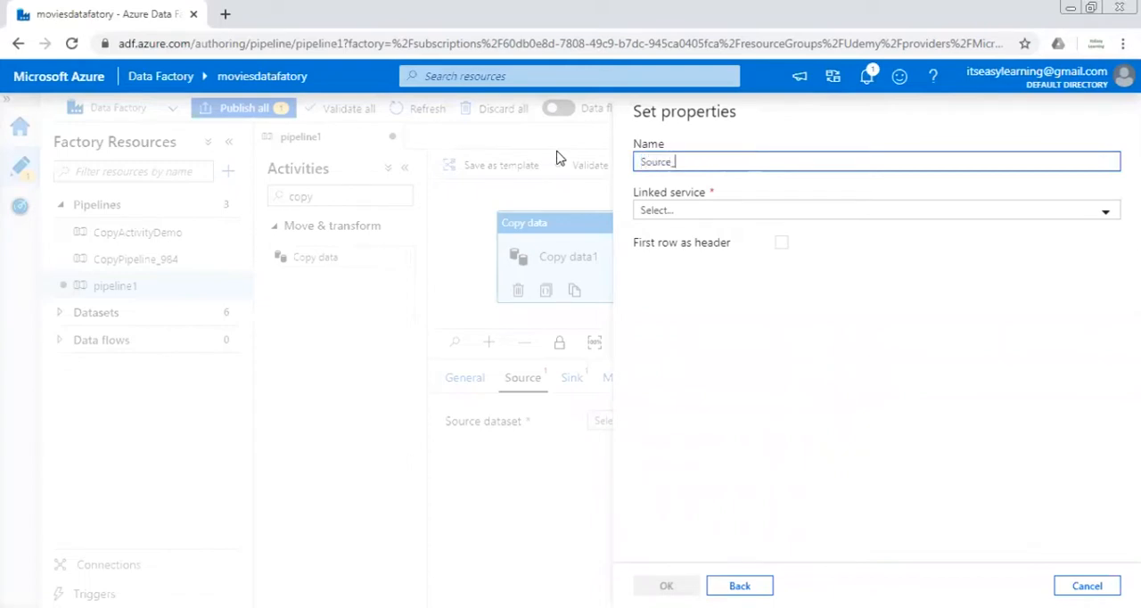
text(Ny_Taxi)
click(720, 224)
click(714, 308)
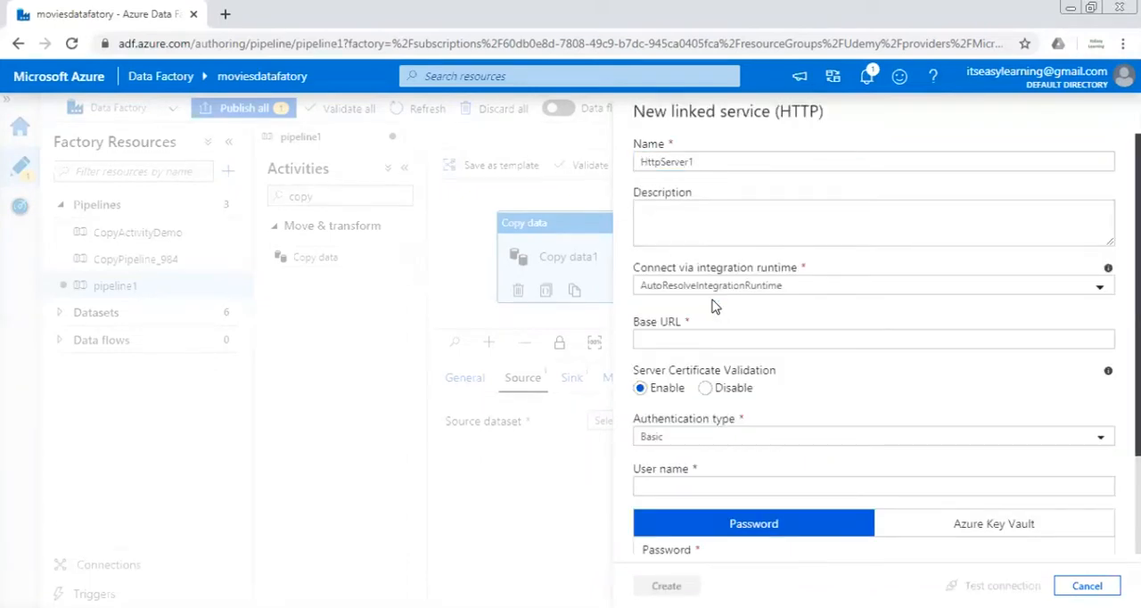
drag(739, 160, 564, 164)
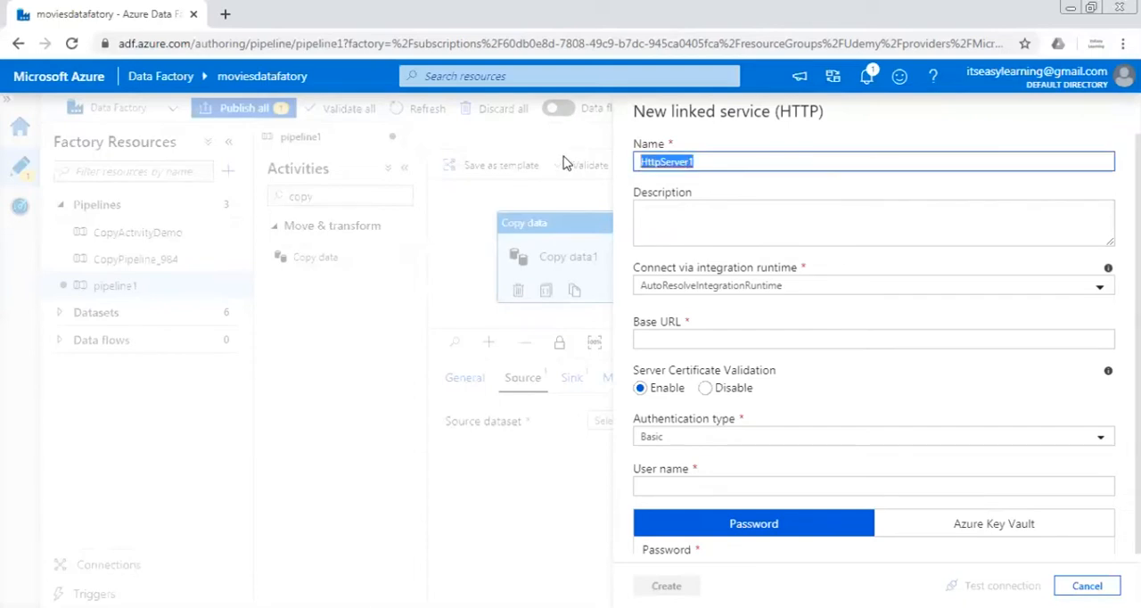
text(Web)
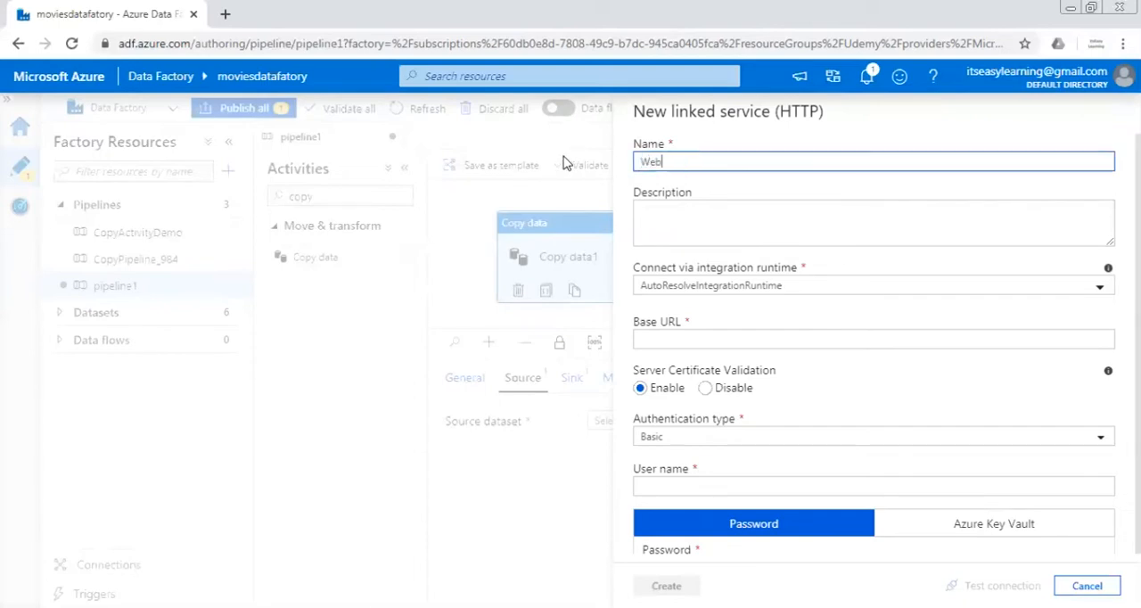
text(_NY_TAxi)
key(BackSpace)
key(BackSpace)
key(BackSpace)
text(a)
key(BackSpace)
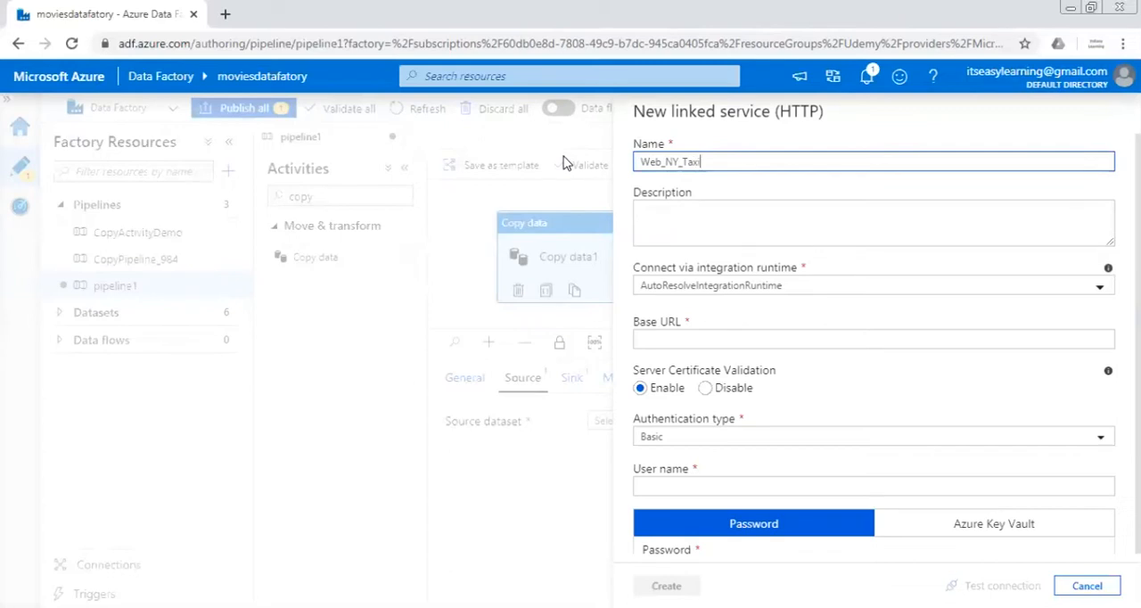
text(i)
click(739, 337)
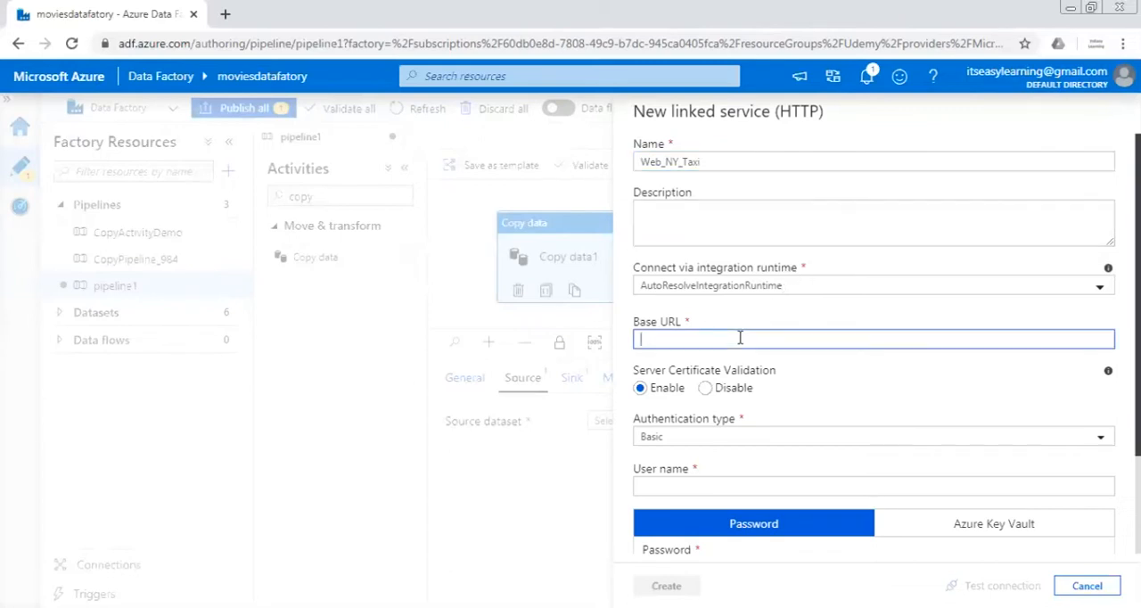
text(https://s3.amazonaws.com/nyc-tlc/trip+data/yellow_tripdata_2009-01.csv)
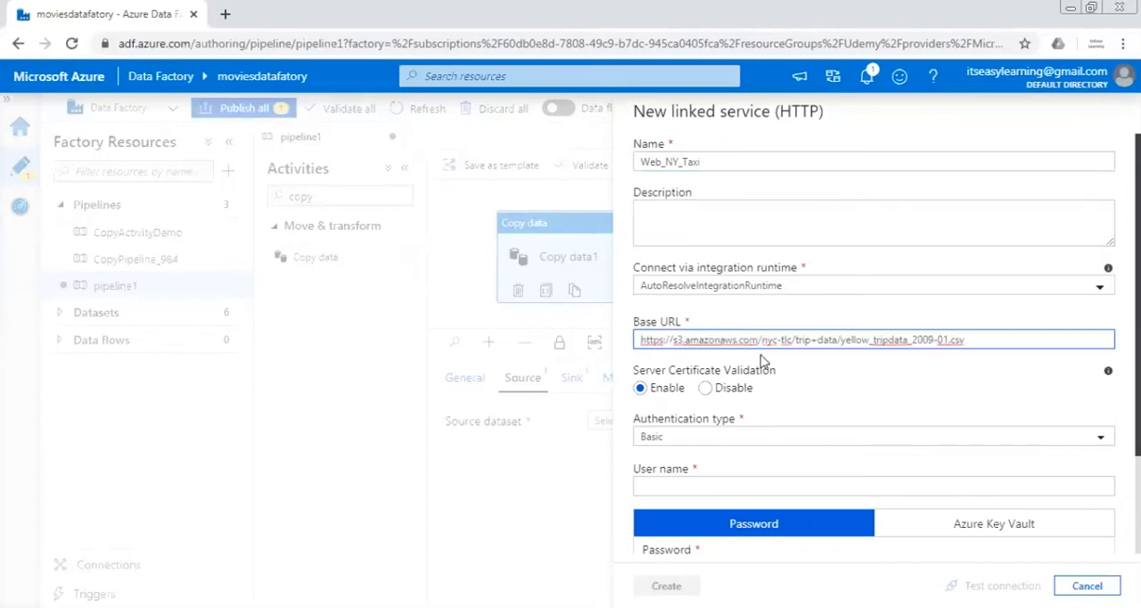
Disable server certificate validation and set the authentication type to Anonymous for the linked service
scroll(873, 401, down, 2)
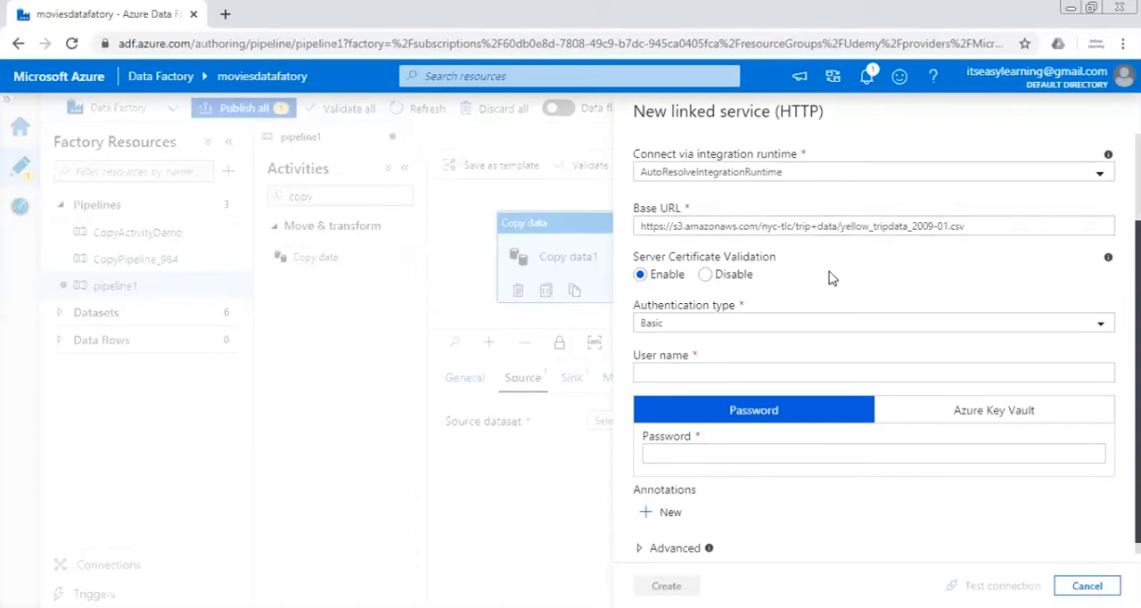
click(706, 274)
scroll(873, 346, down, 1)
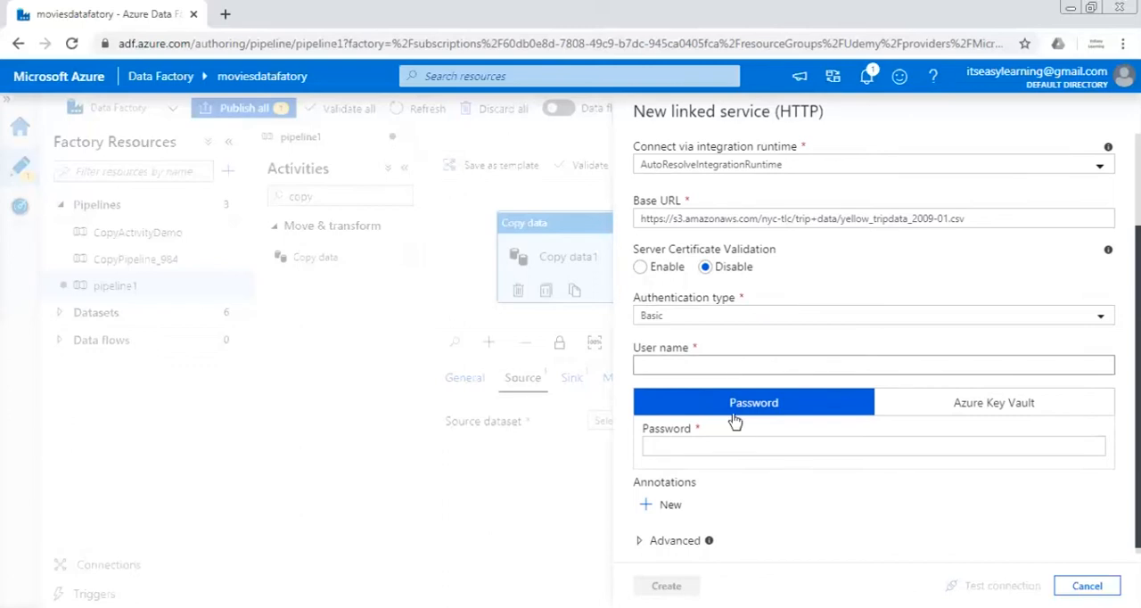
click(721, 315)
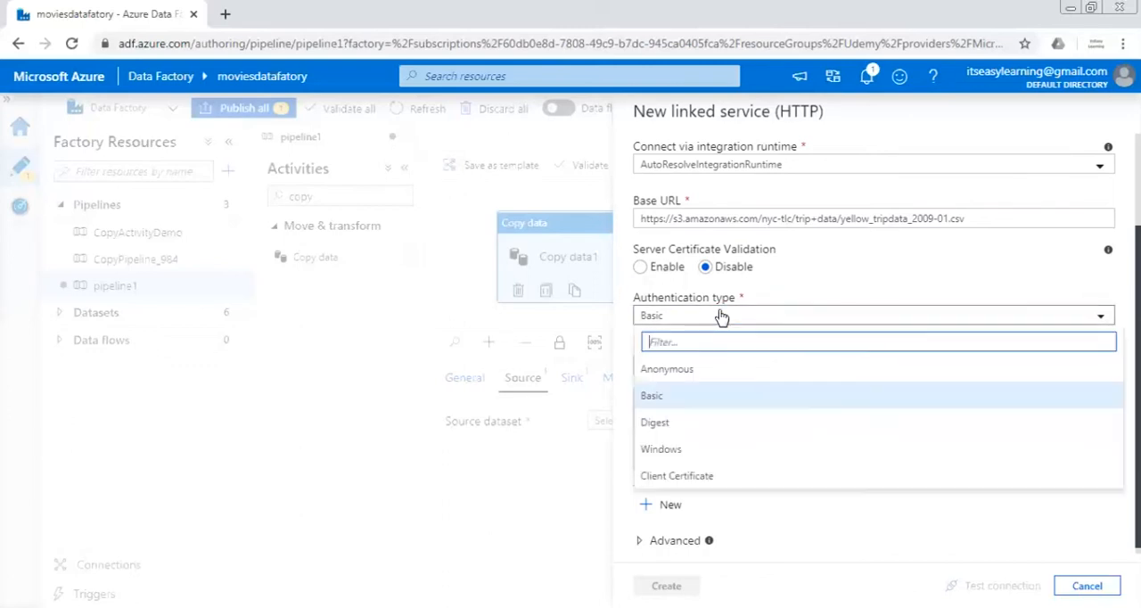
click(683, 372)
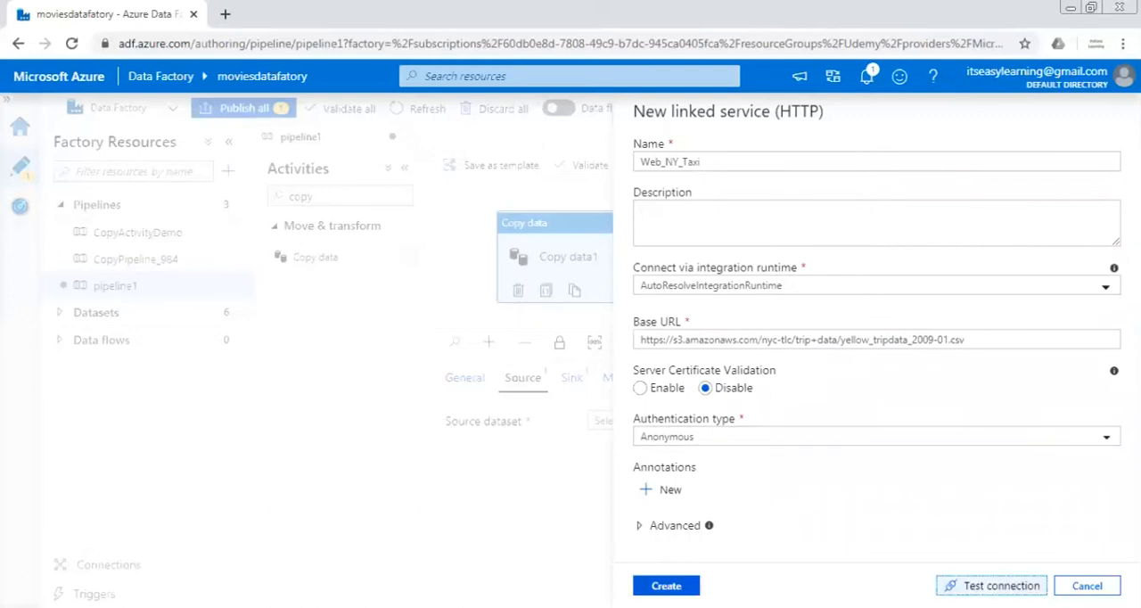
Test and create the linked service, and confirm the source dataset with first row as header and schema import set to None
click(996, 586)
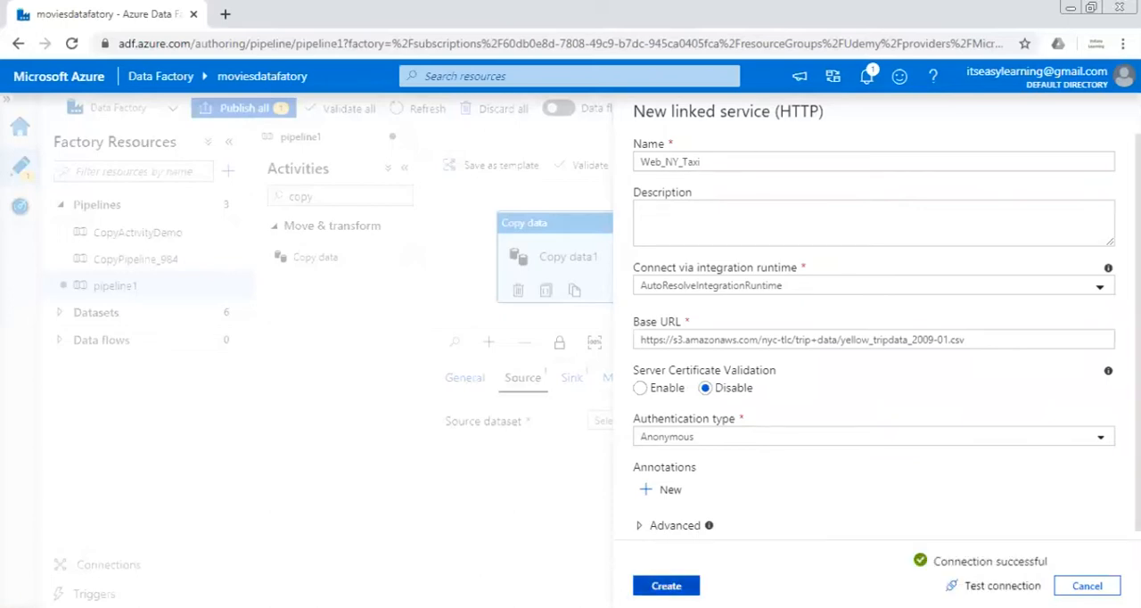
click(665, 585)
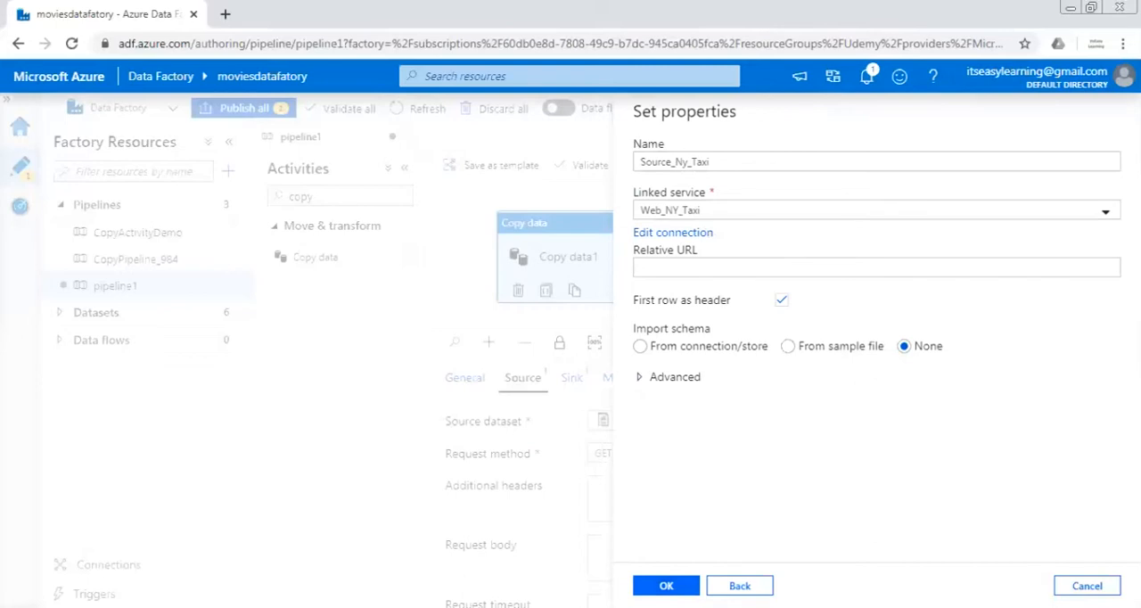
click(666, 586)
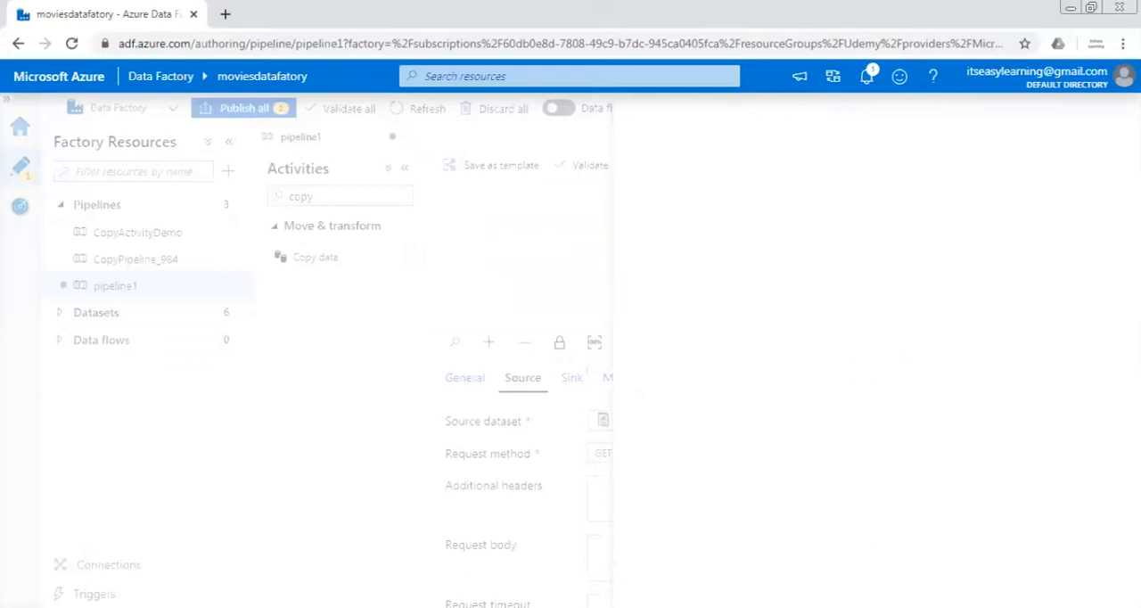
Start a new sink dataset for the copy activity, using Azure Blob Storage and the DelimitedText format
click(573, 383)
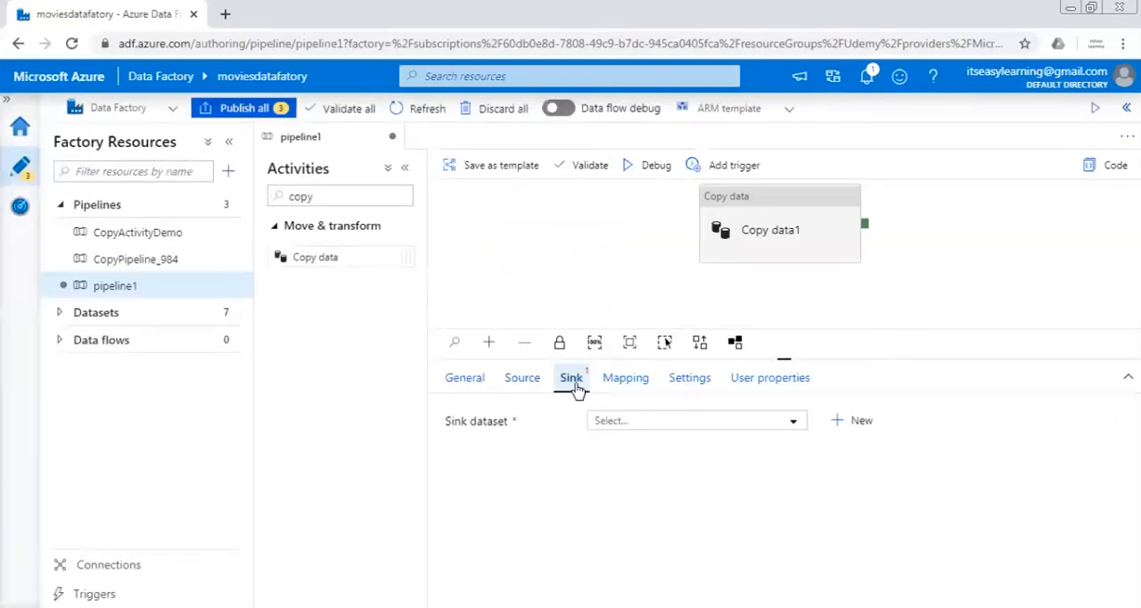
click(858, 422)
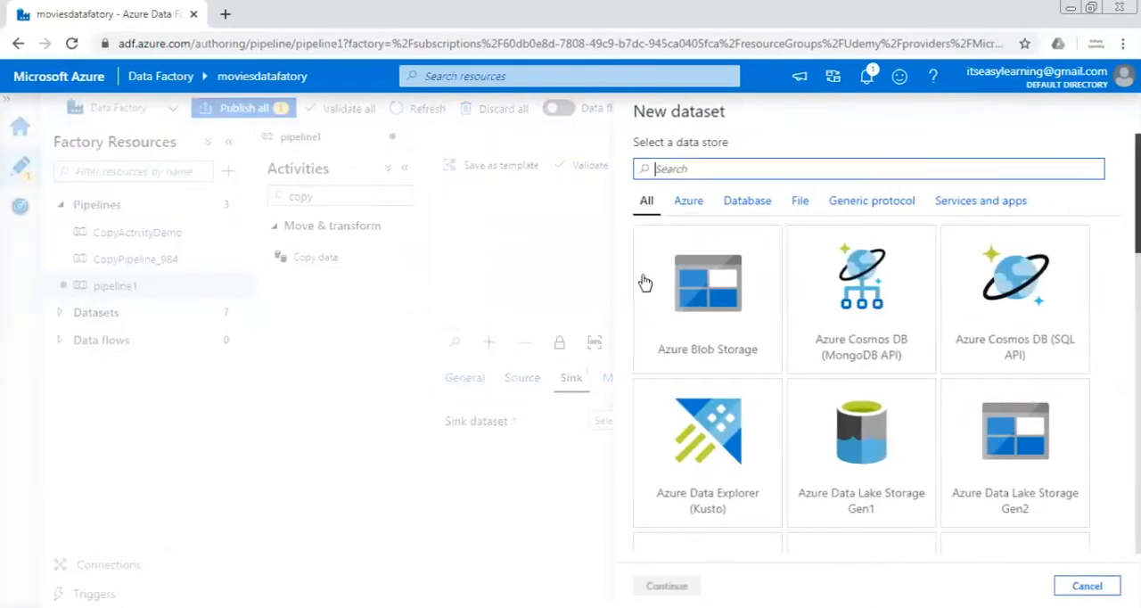
click(644, 283)
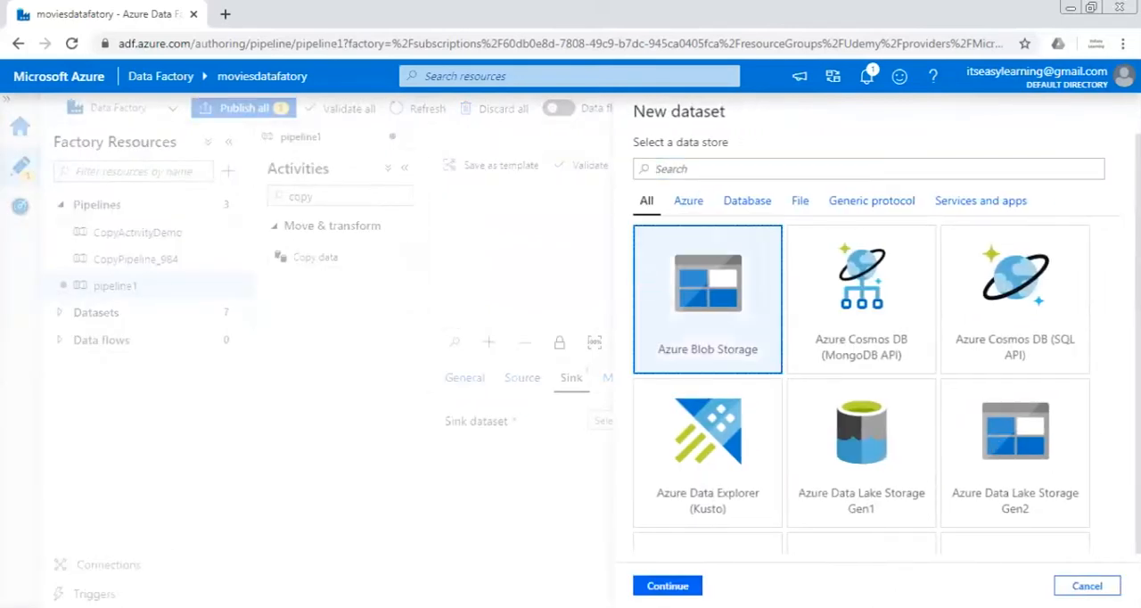
click(668, 585)
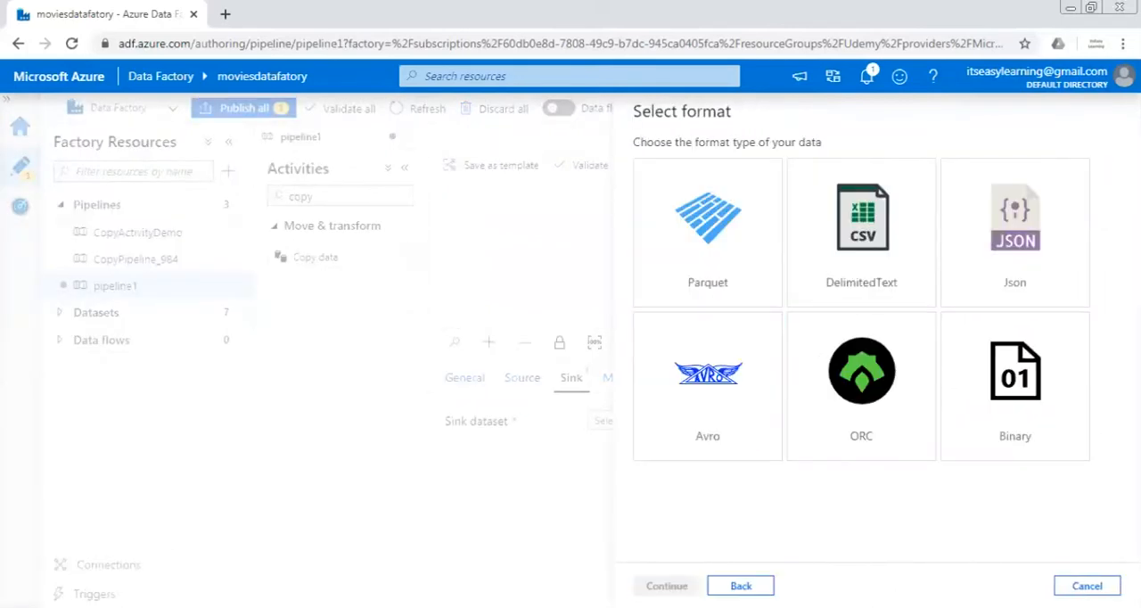
click(831, 287)
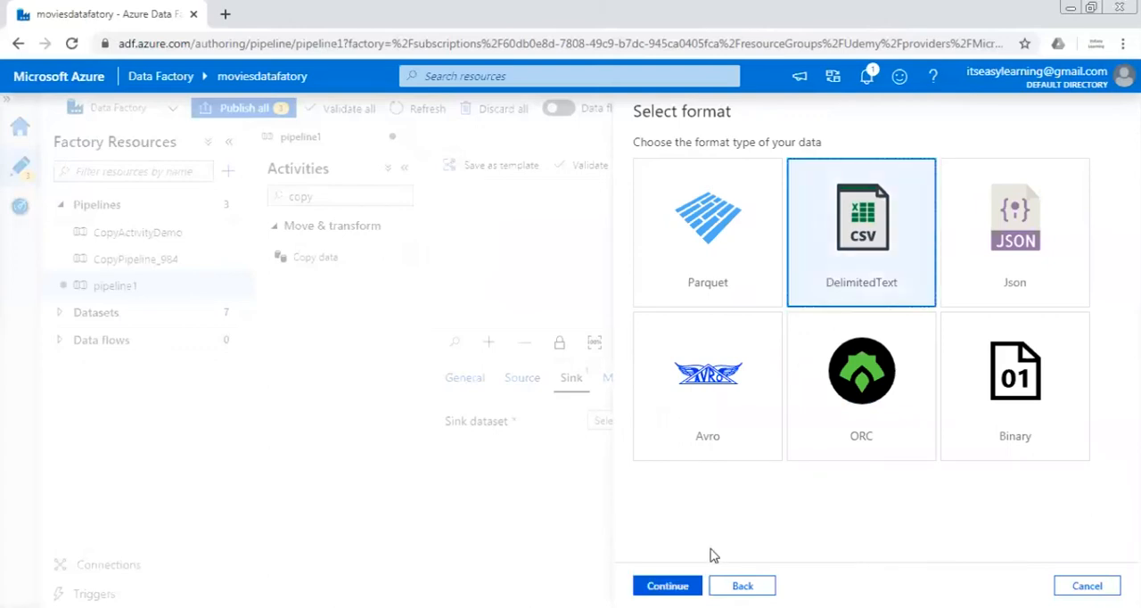
click(667, 585)
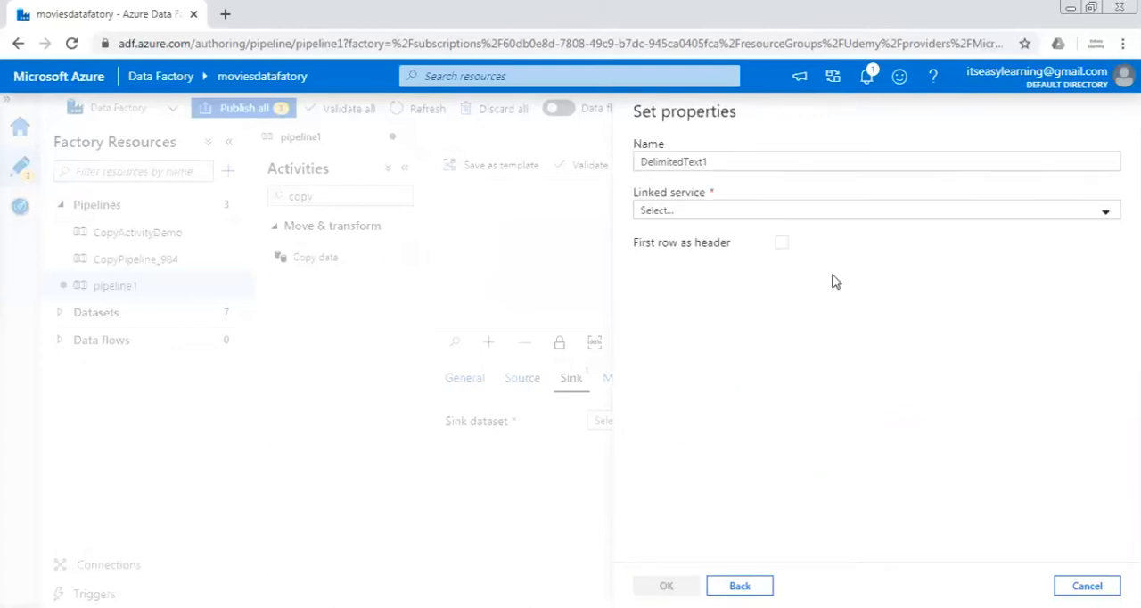
Name the sink dataset NY_Taxi and assign it the Blob_IngestLayer linked service
double_click(832, 161)
text(NY)
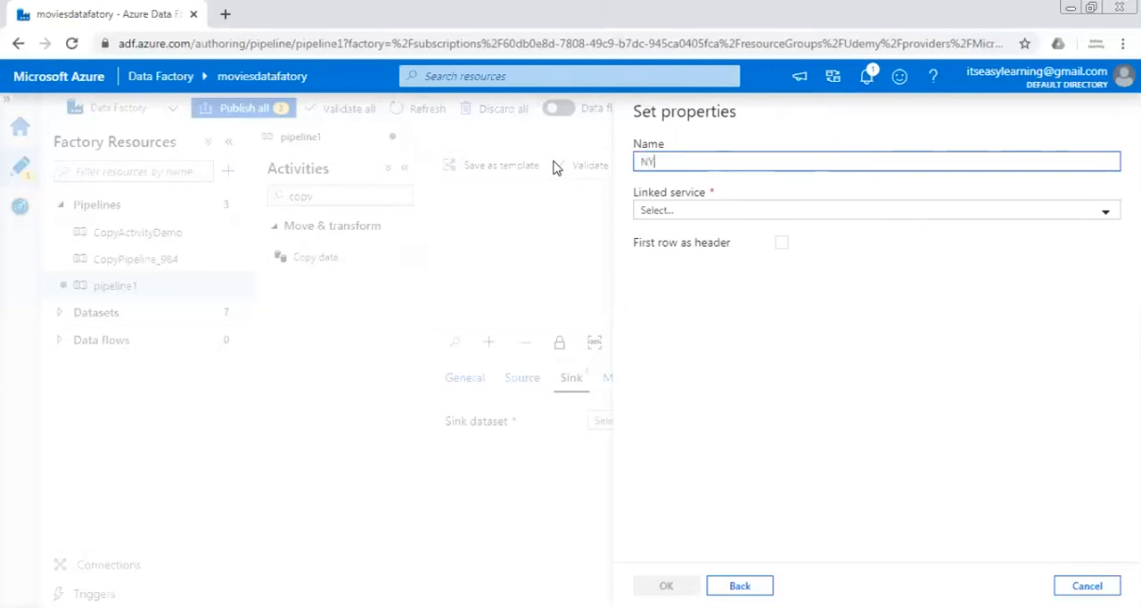
text(_Taxi)
click(734, 212)
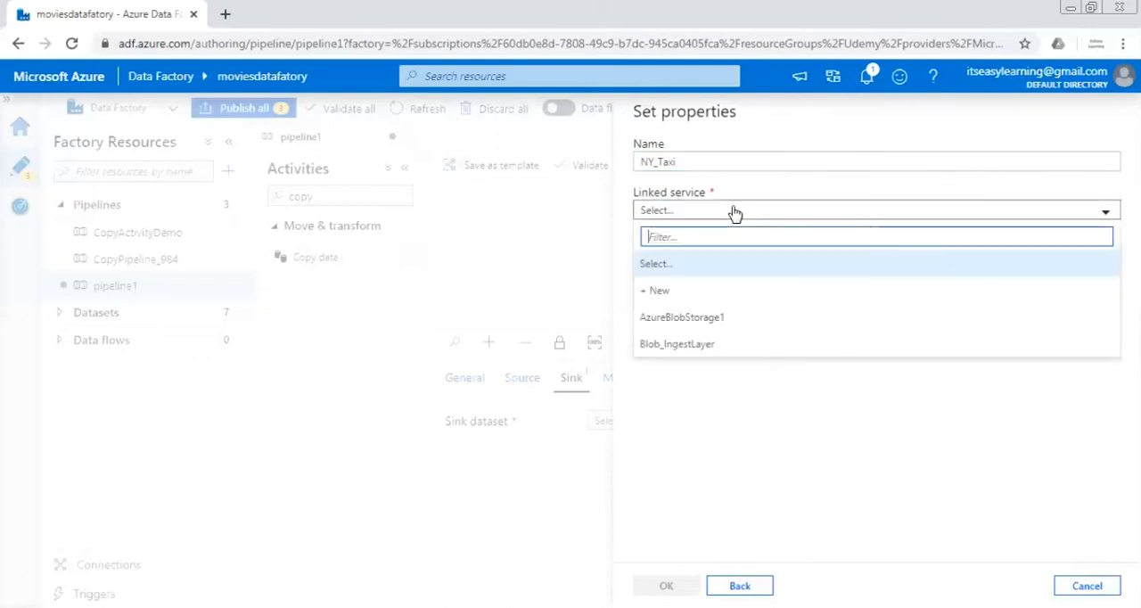
click(678, 345)
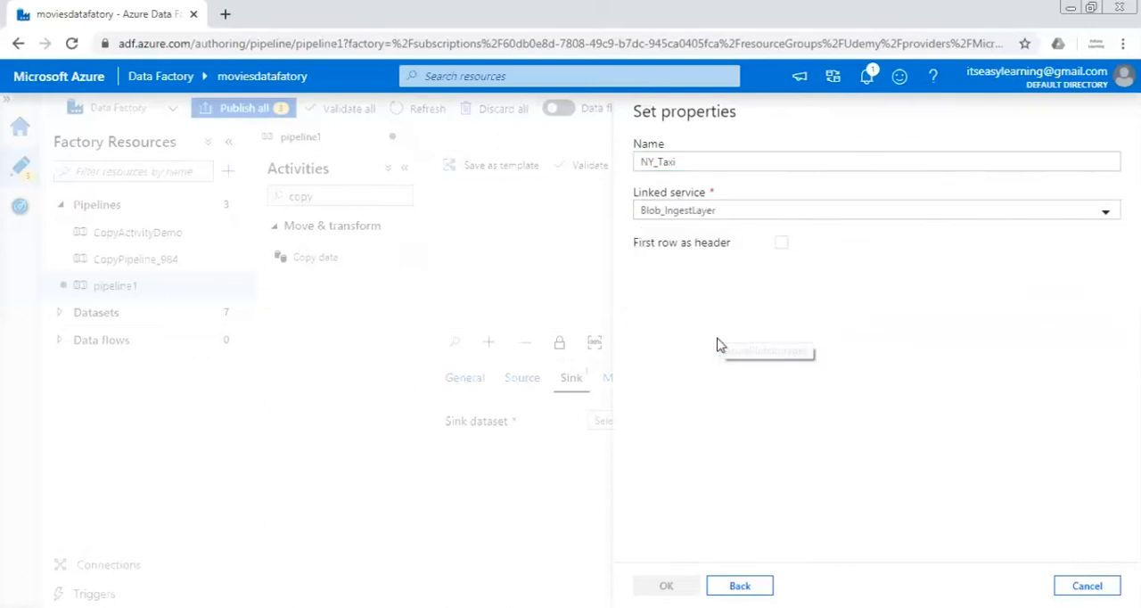
Point the sink dataset's file path to the source container with the file name NY_2009.csv
click(726, 270)
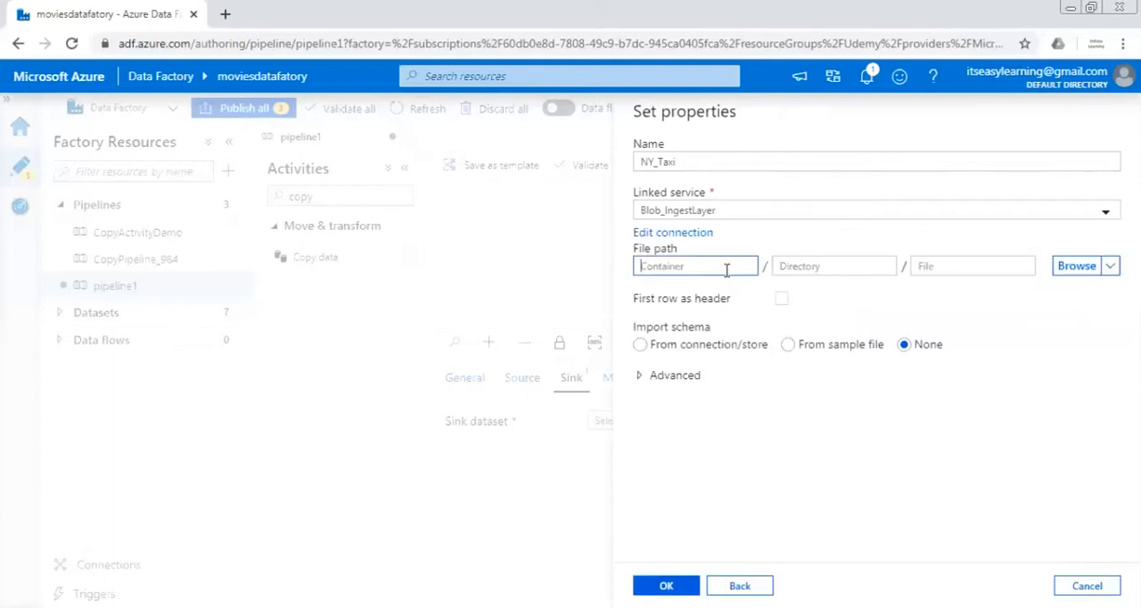
click(1079, 269)
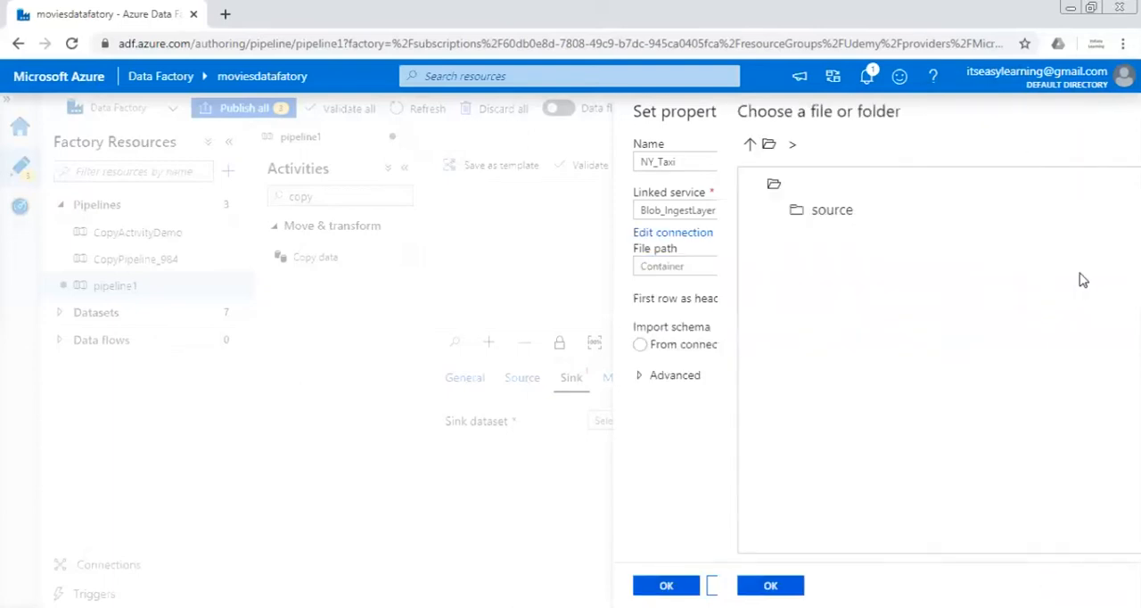
double_click(728, 209)
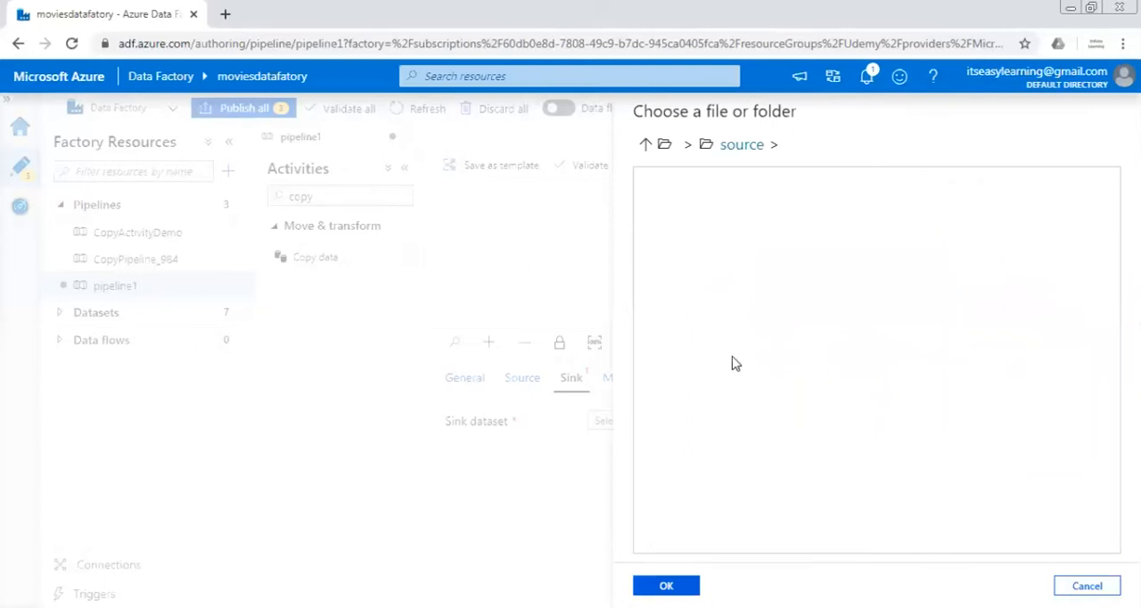
click(686, 585)
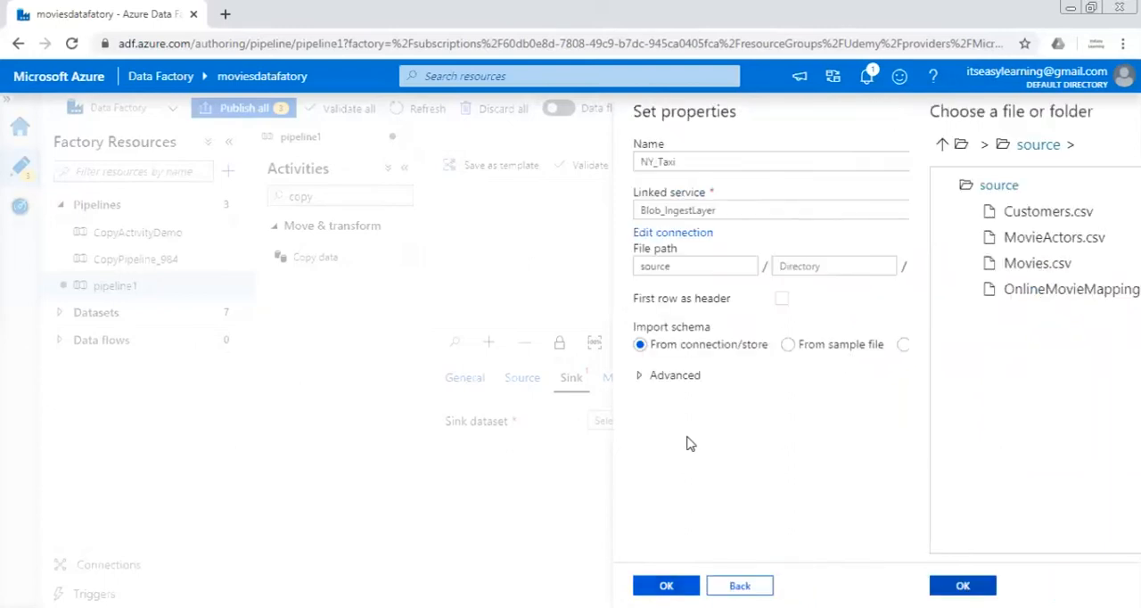
click(922, 268)
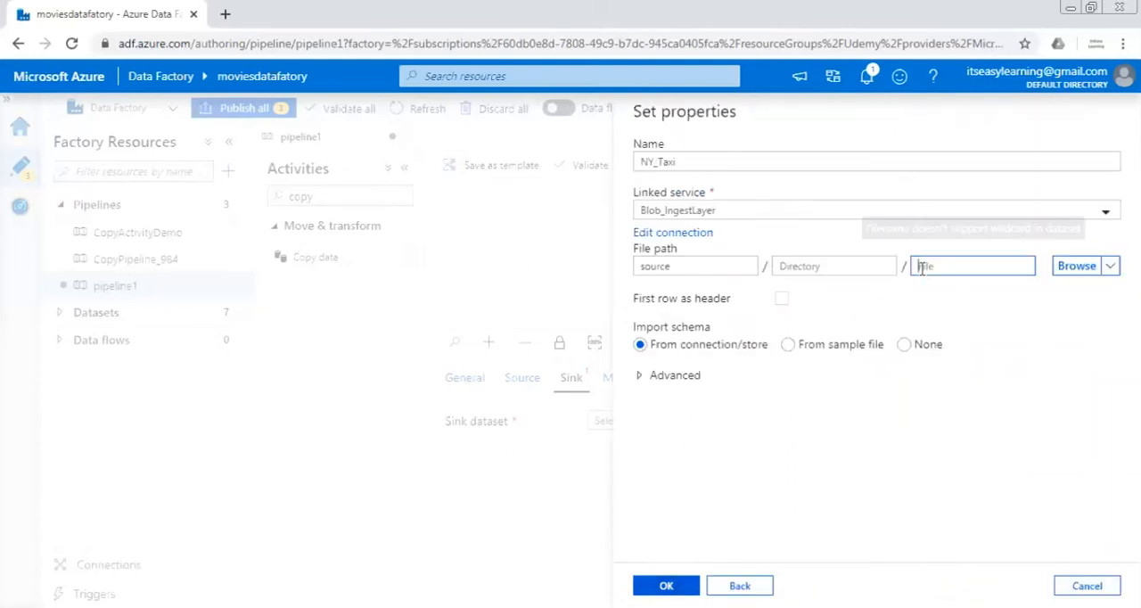
text(M)
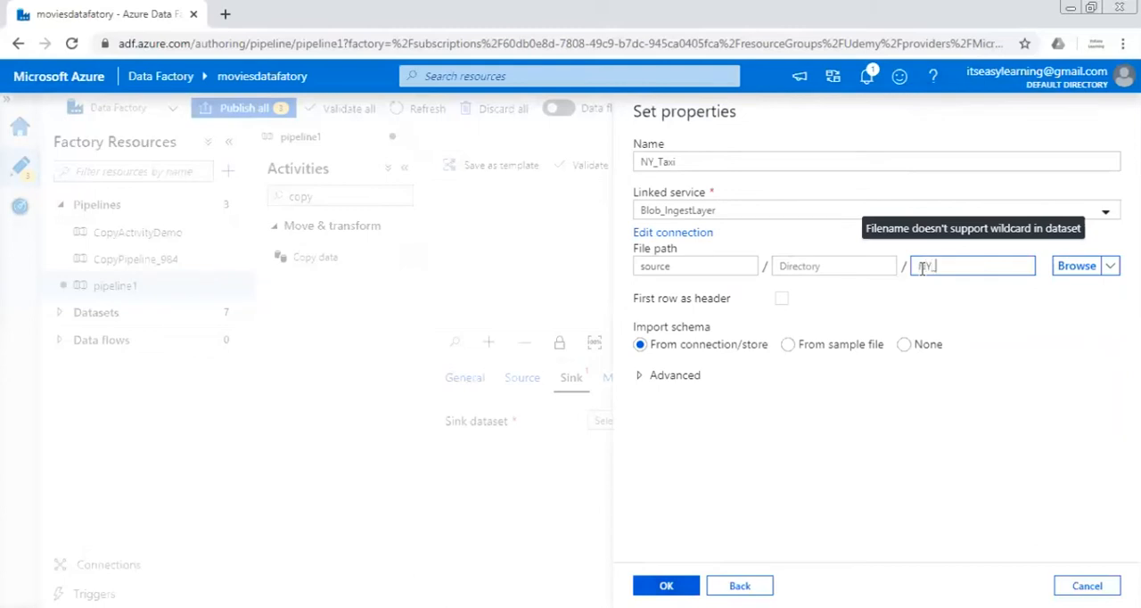
text(Y_2009.csv)
Enable first row as header, set schema import to None, and confirm the sink dataset
click(782, 298)
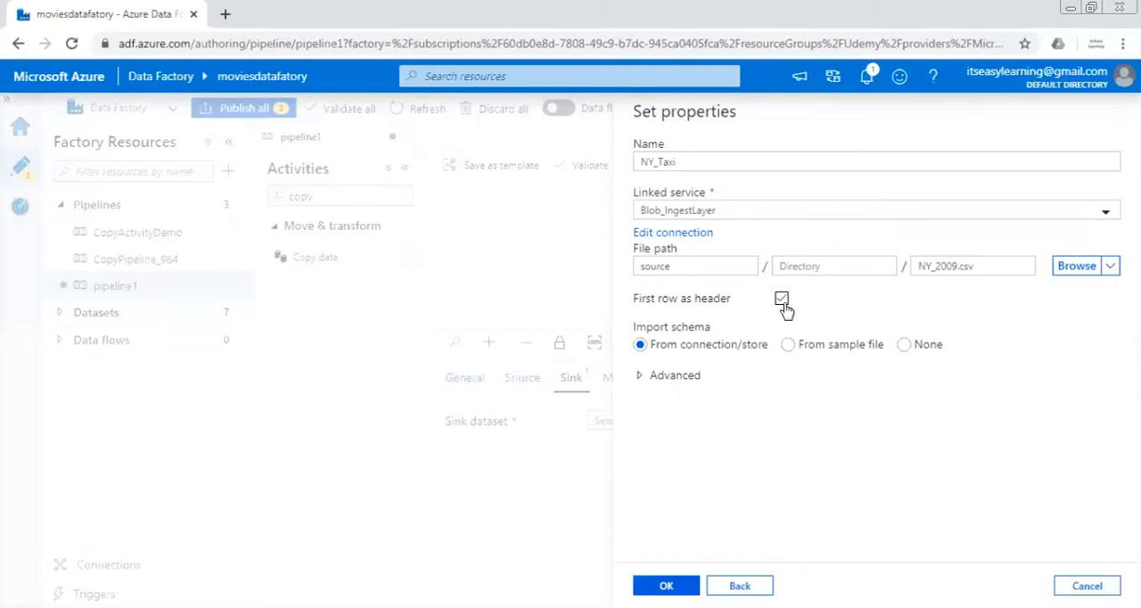
click(904, 345)
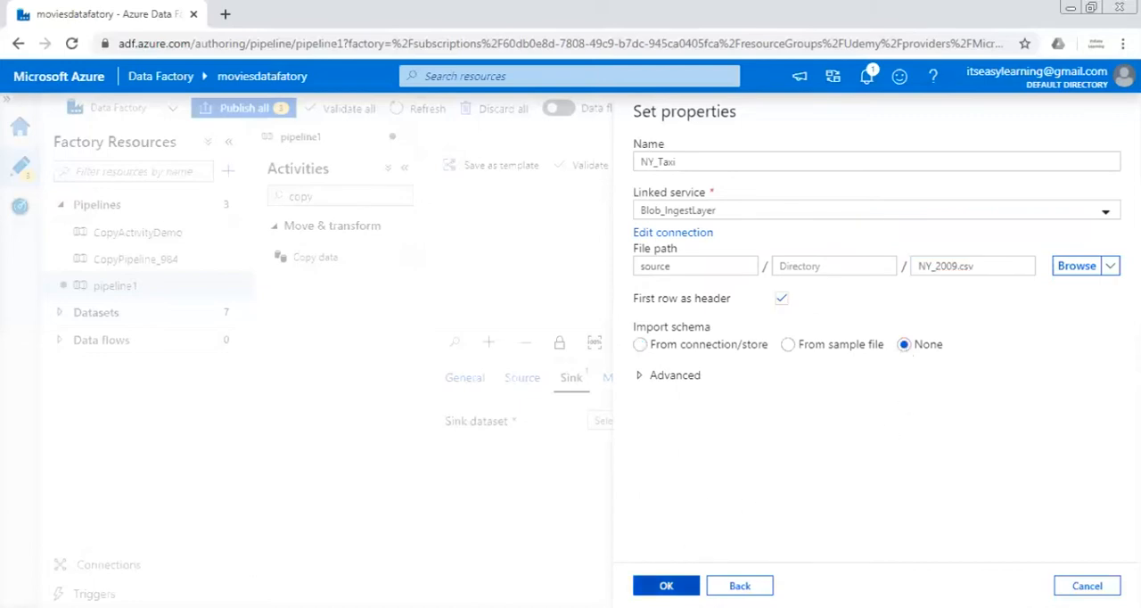
click(666, 586)
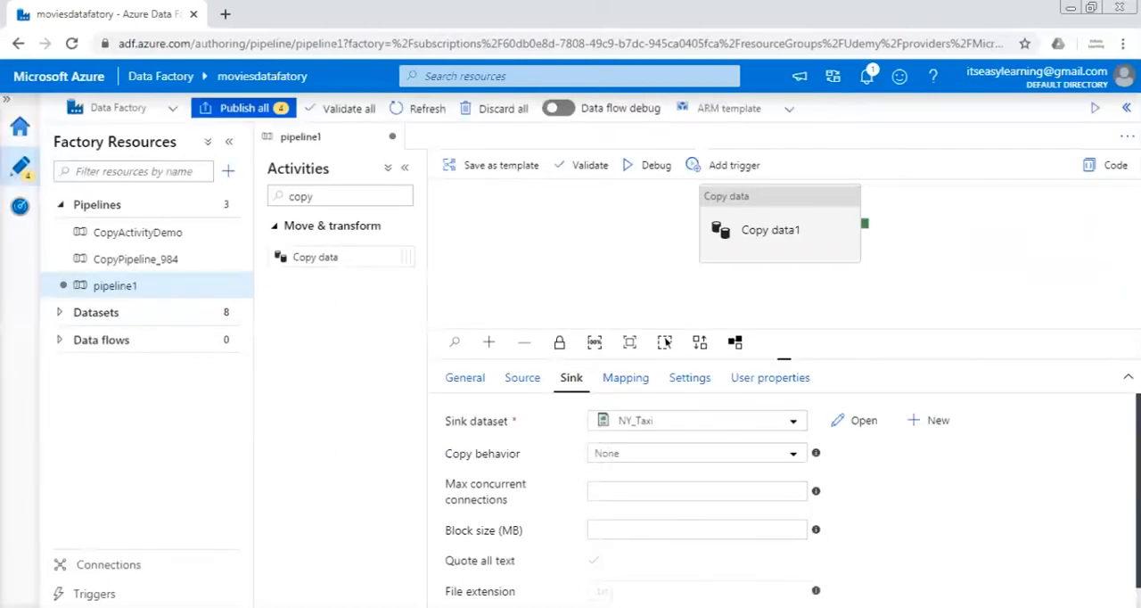
Preview the Source_Ny_Taxi dataset with the GET request method, look through its columns and rows, and close the preview
click(526, 377)
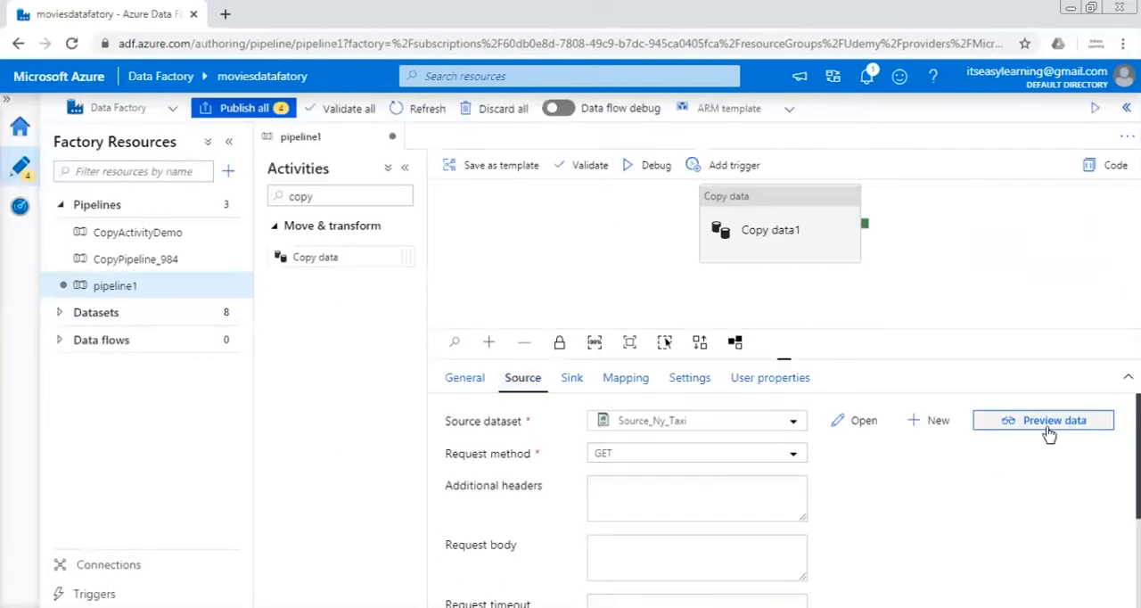
click(1049, 434)
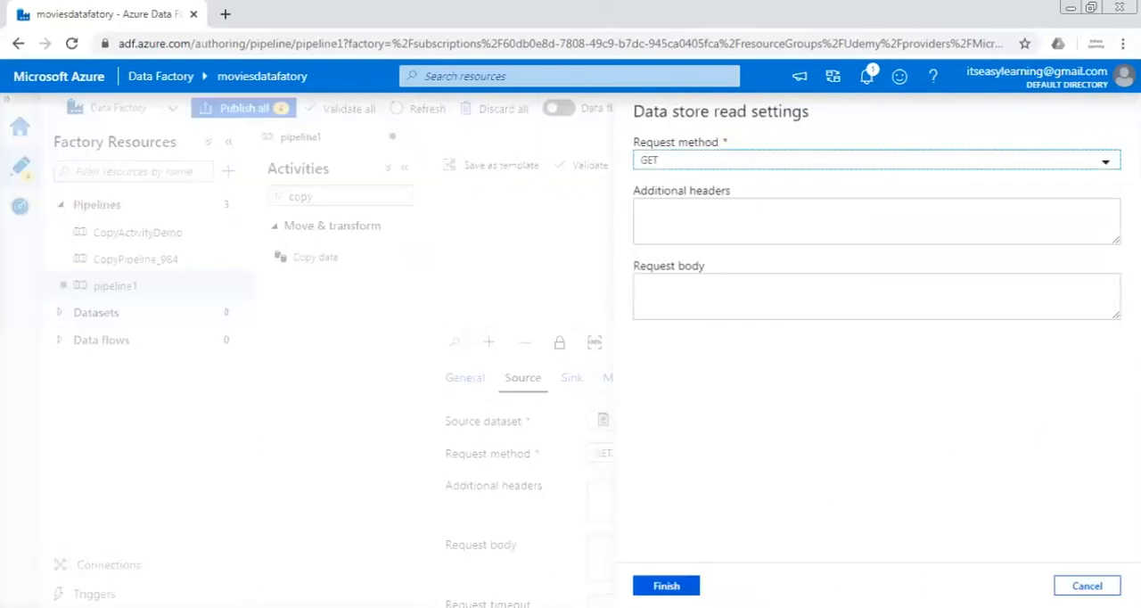
click(666, 586)
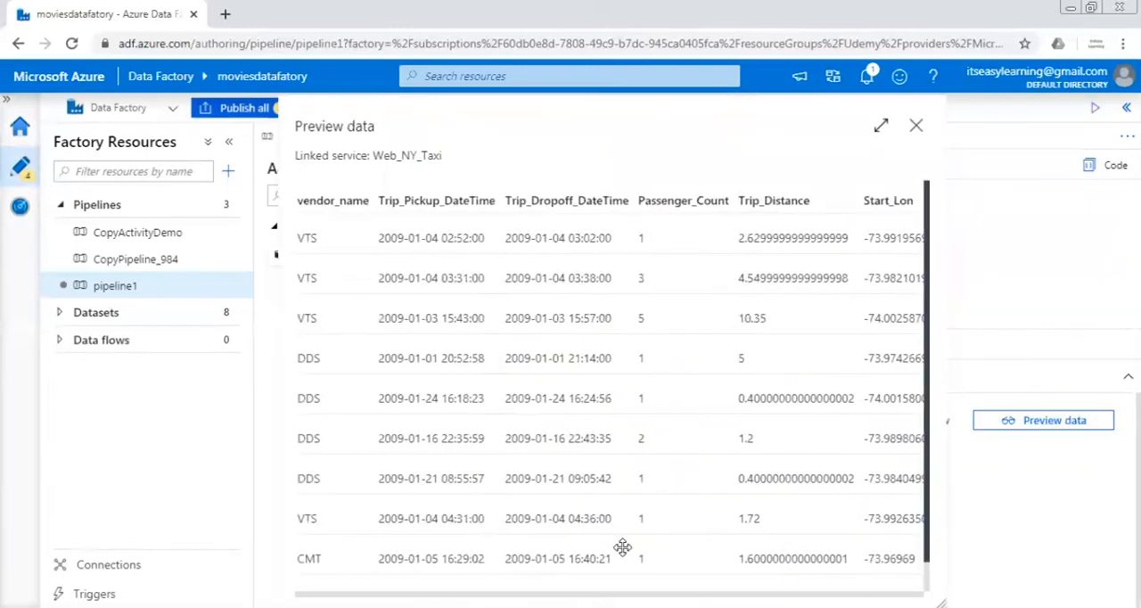
drag(402, 593, 817, 594)
scroll(634, 558, left, 10)
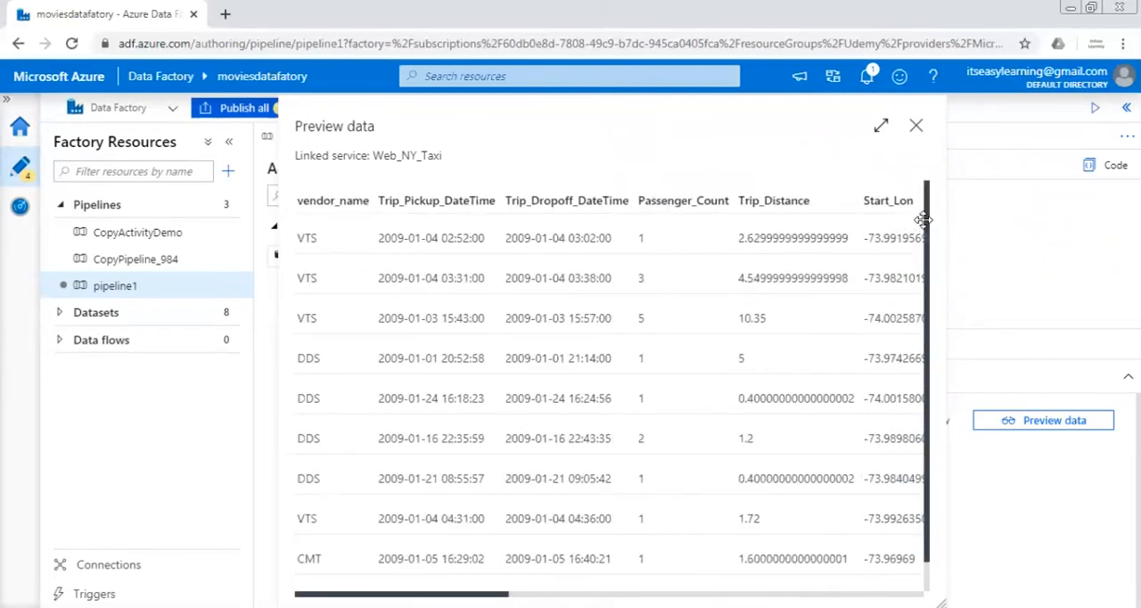
scroll(922, 218, down, 1)
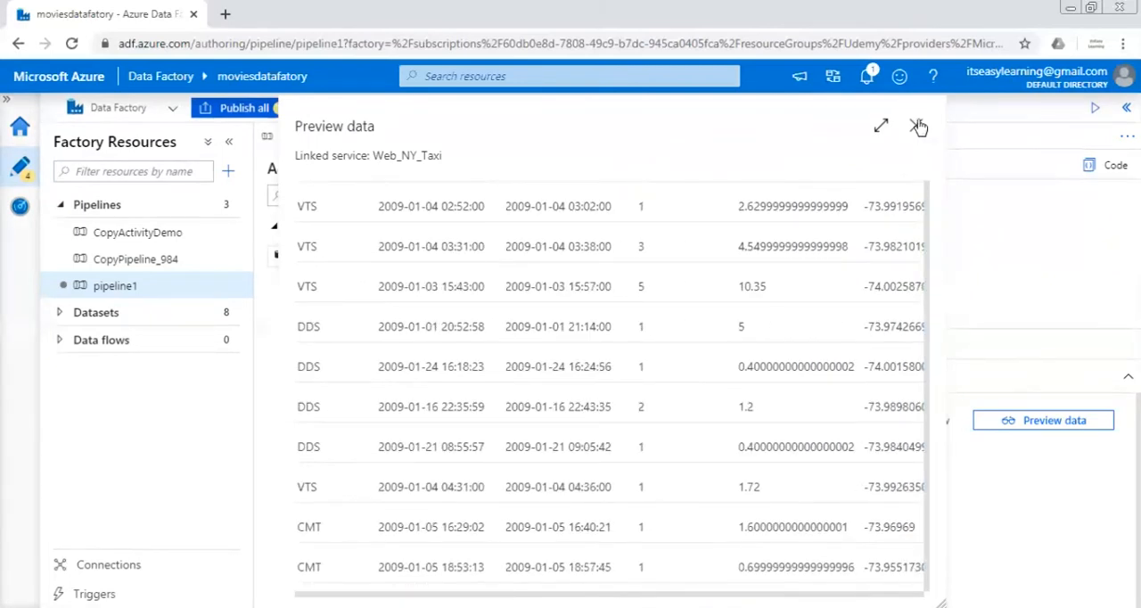
click(919, 127)
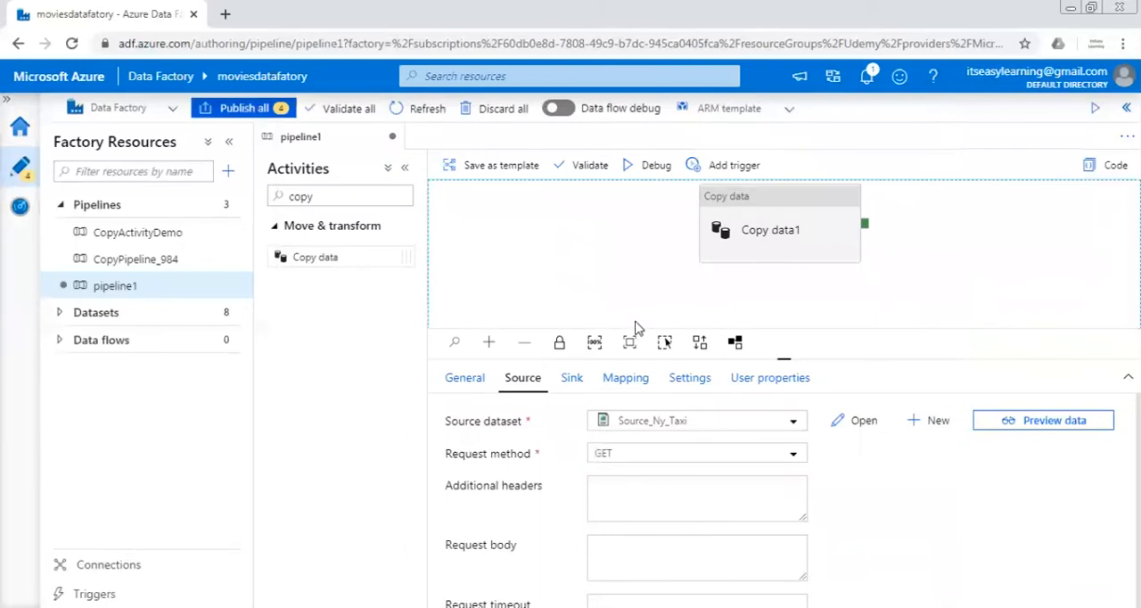
Run pipeline1 in debug mode, refresh its run status, and open the run details of the Copy data1 activity
click(656, 163)
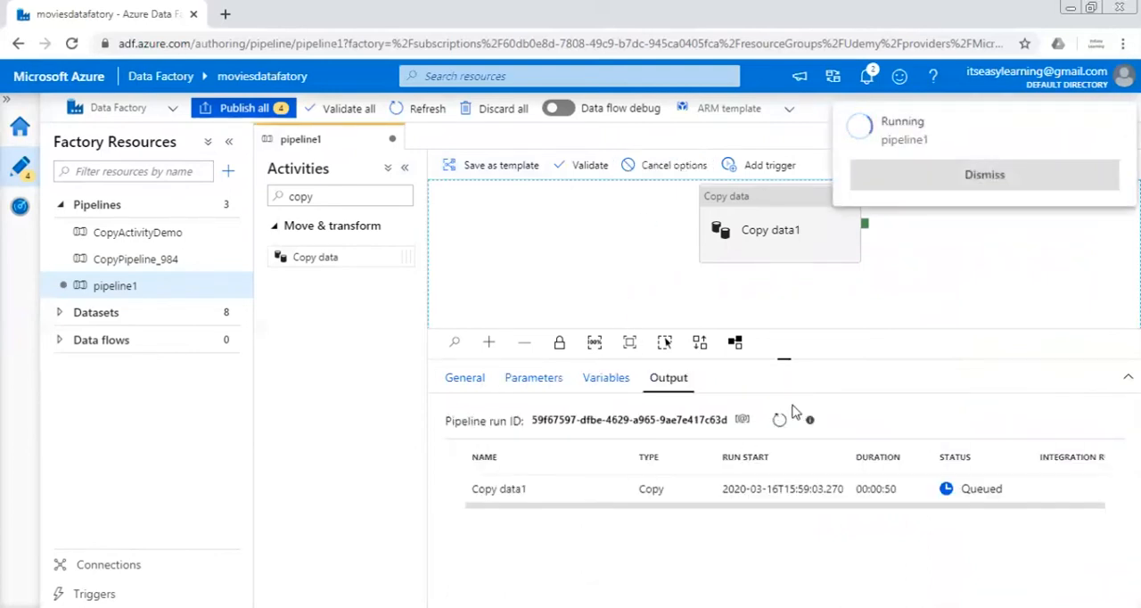
click(779, 421)
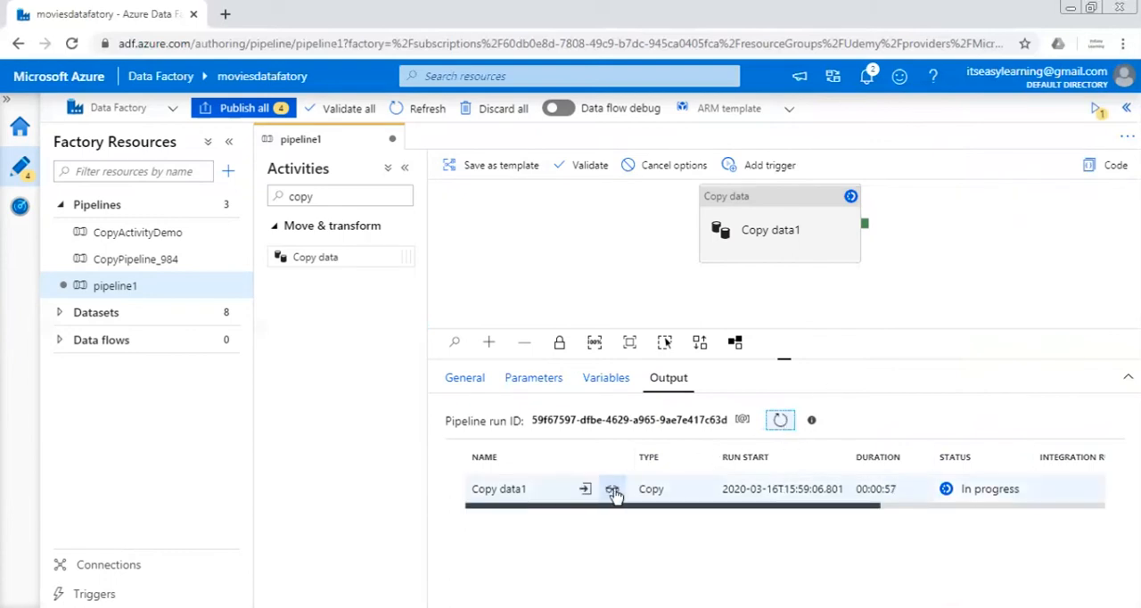
click(612, 491)
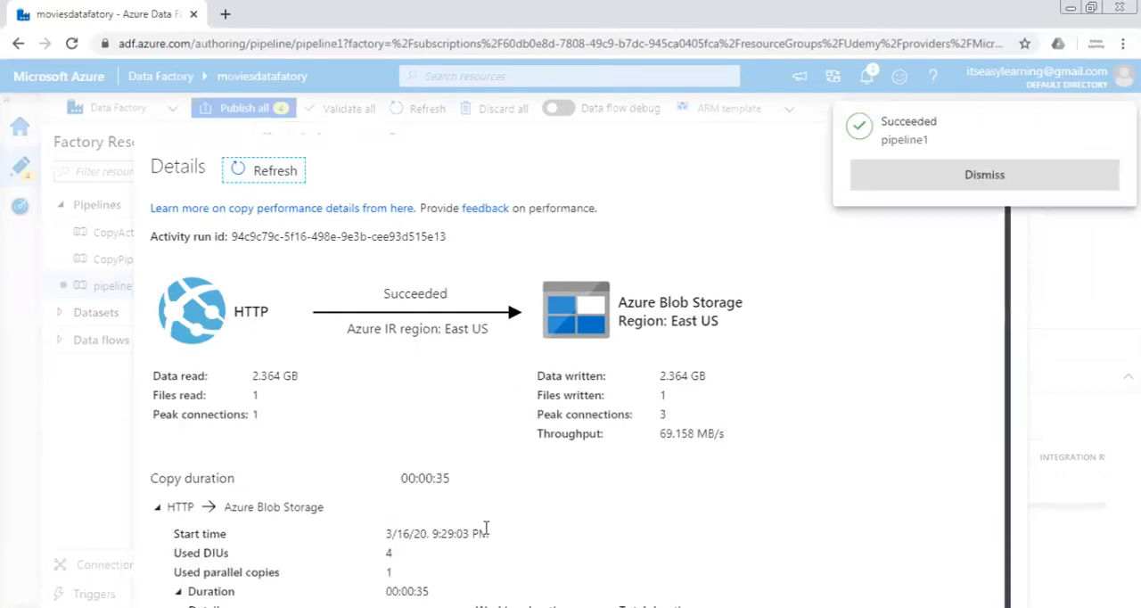
Dismiss the run notification, check the copy throughput in the activity details, and close them
click(961, 174)
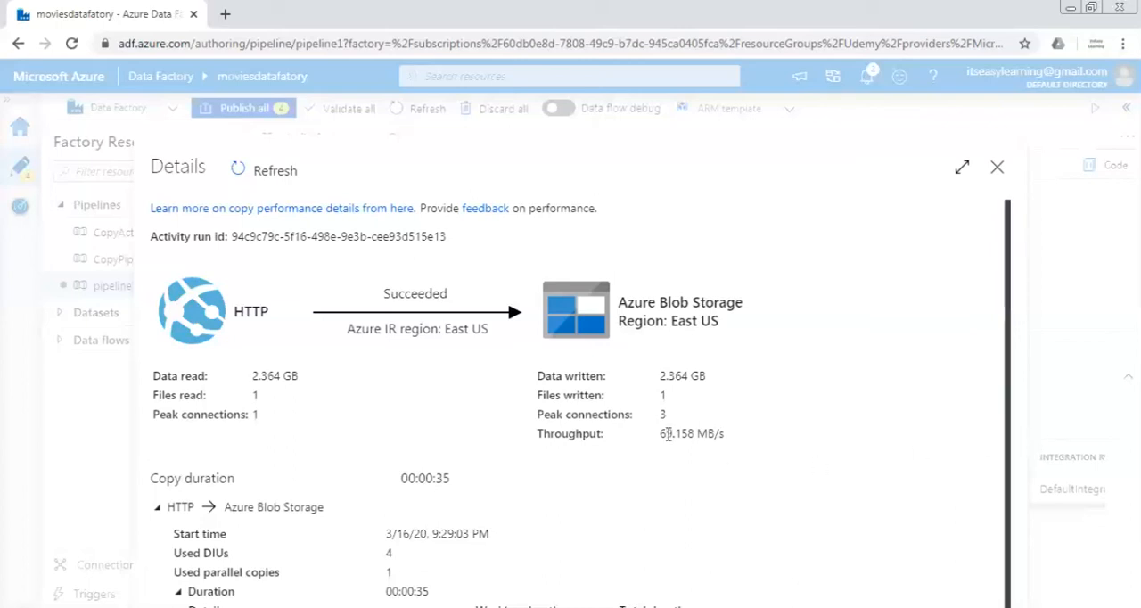
double_click(668, 434)
click(733, 450)
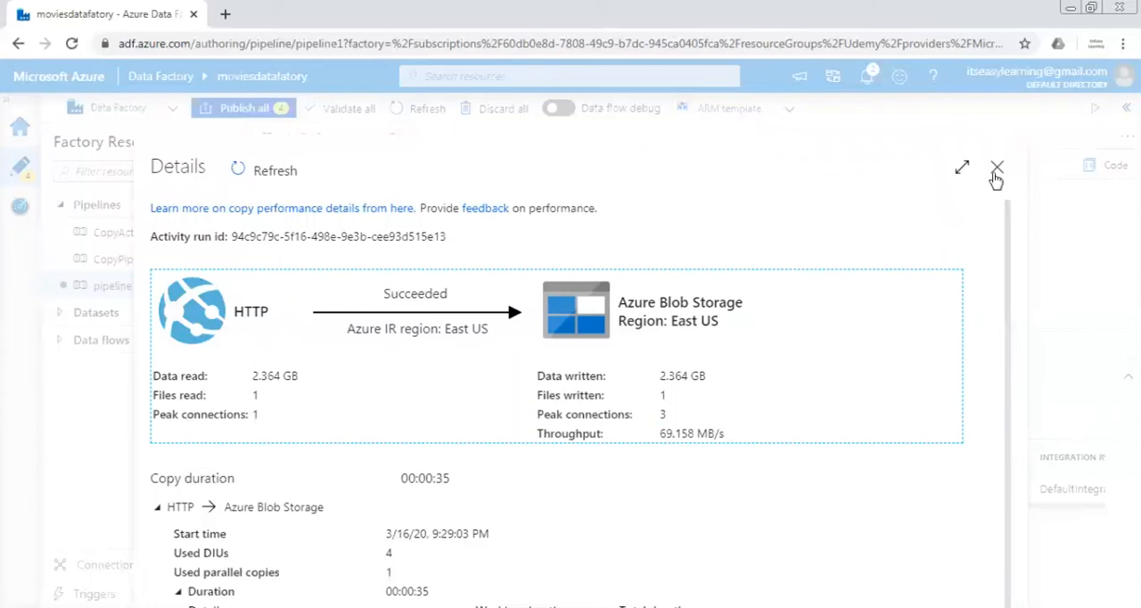
click(995, 174)
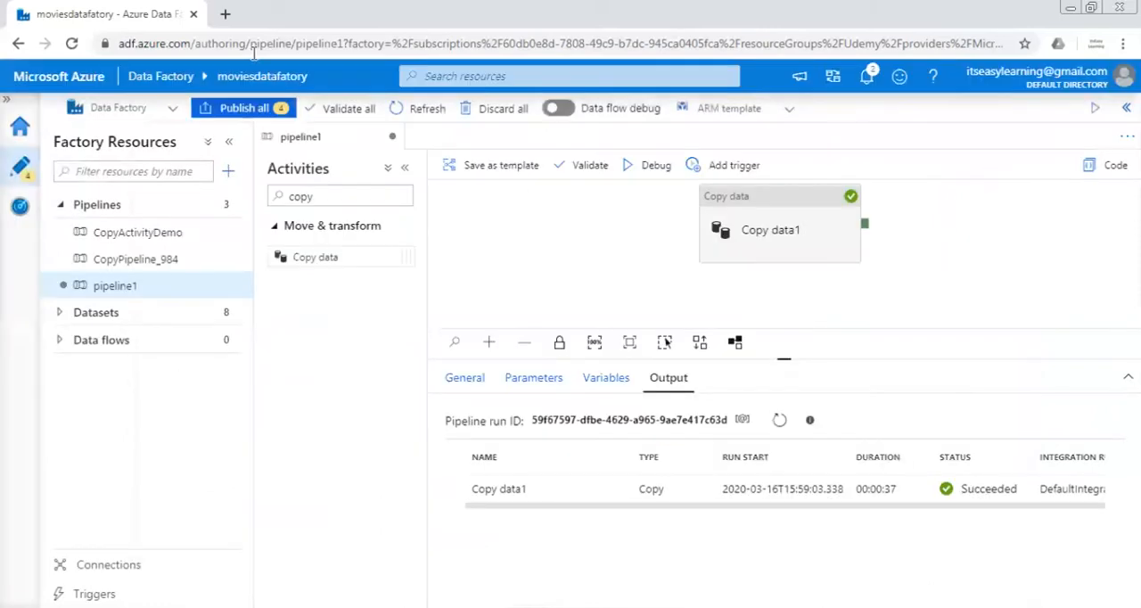
Switch to the Azure portal in a new browser tab and open the source container of the moviesingest storage account
click(225, 15)
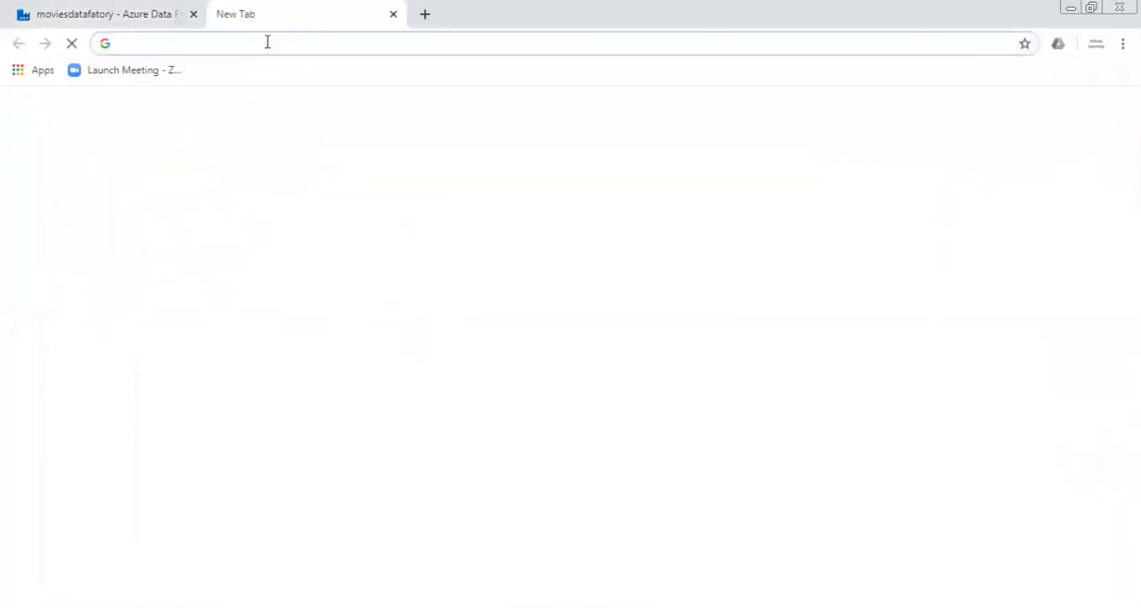
text(portal.azure.com/#home)
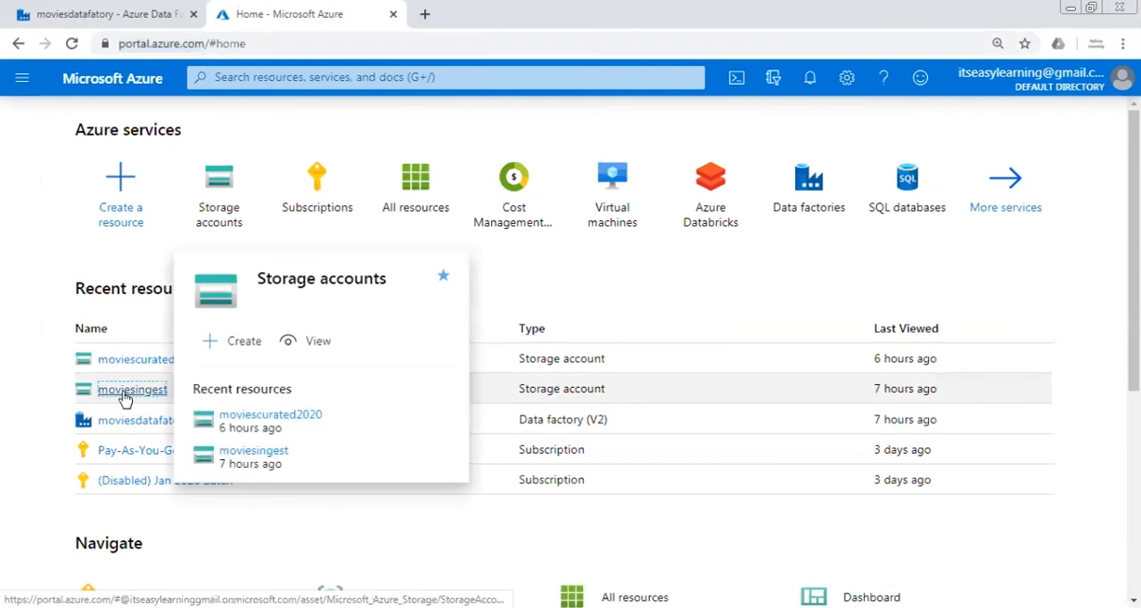
click(124, 394)
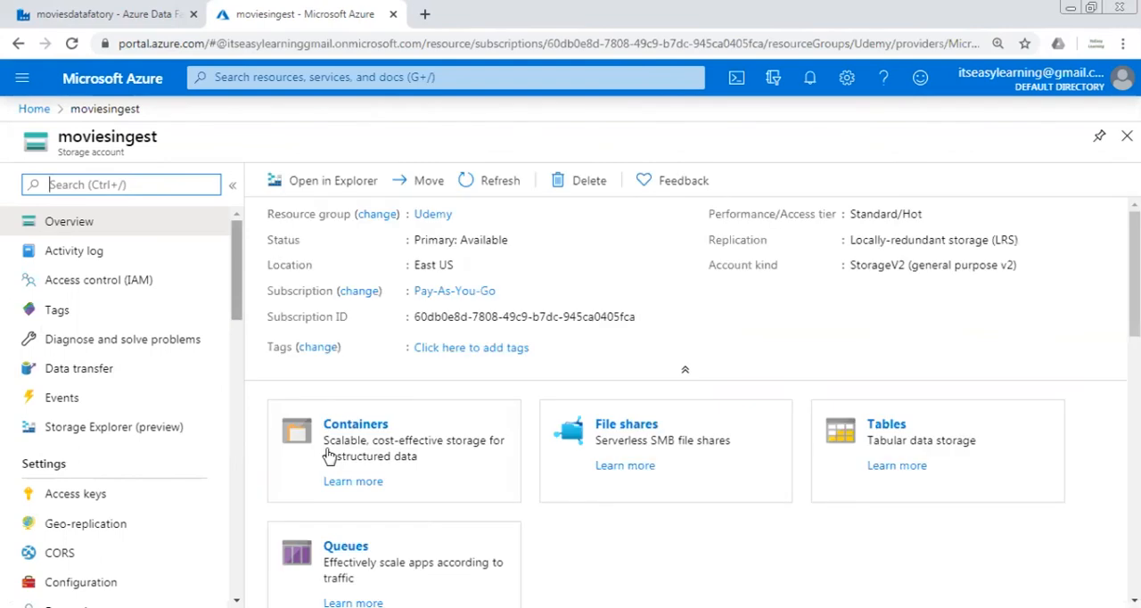
click(347, 426)
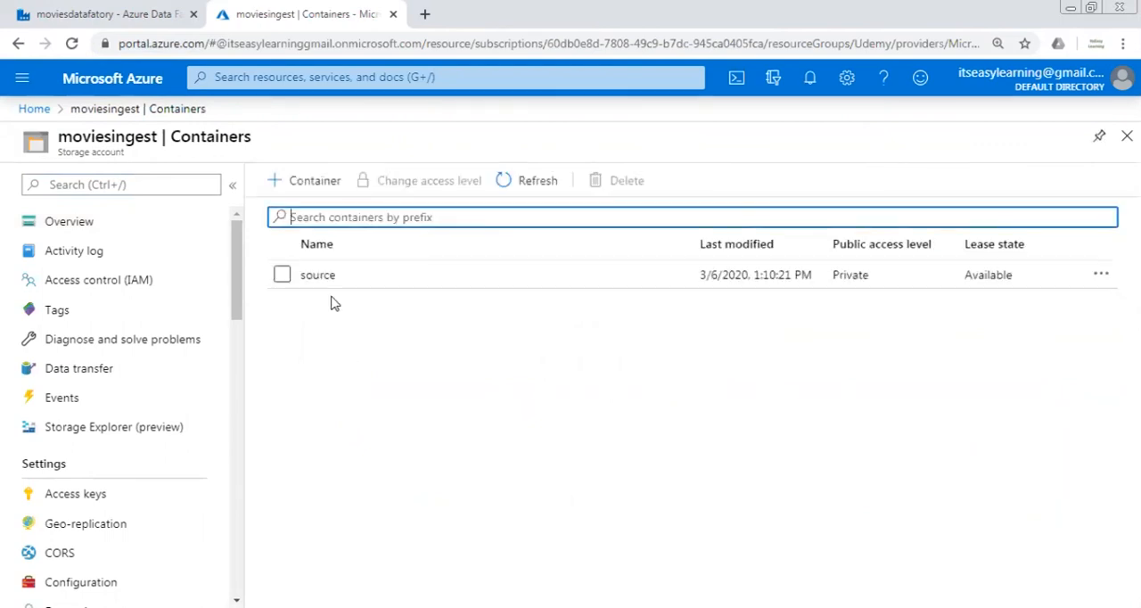
click(330, 284)
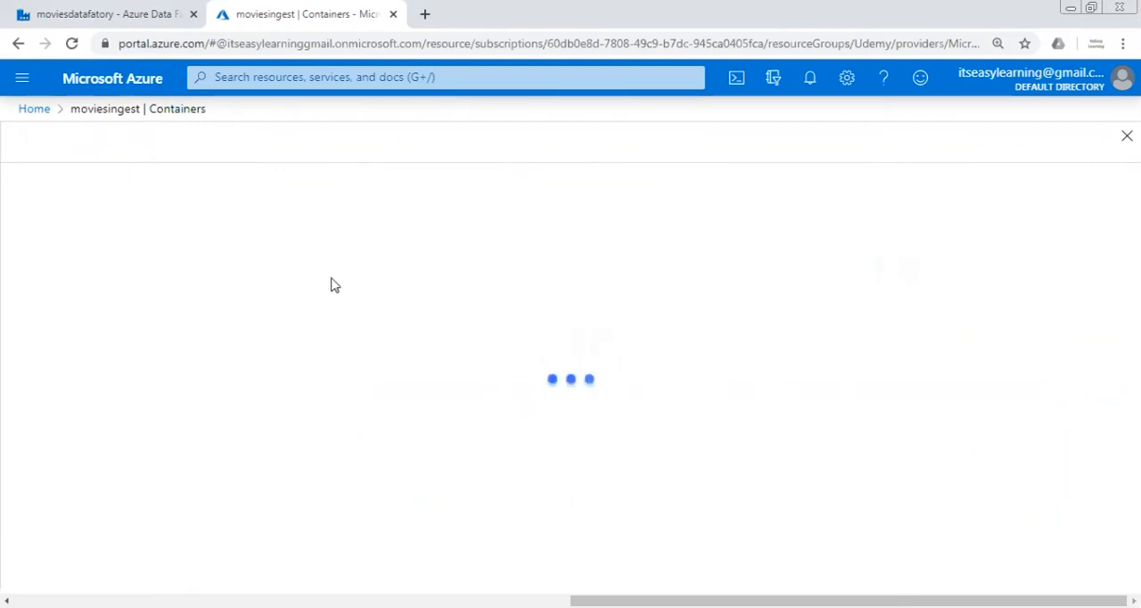